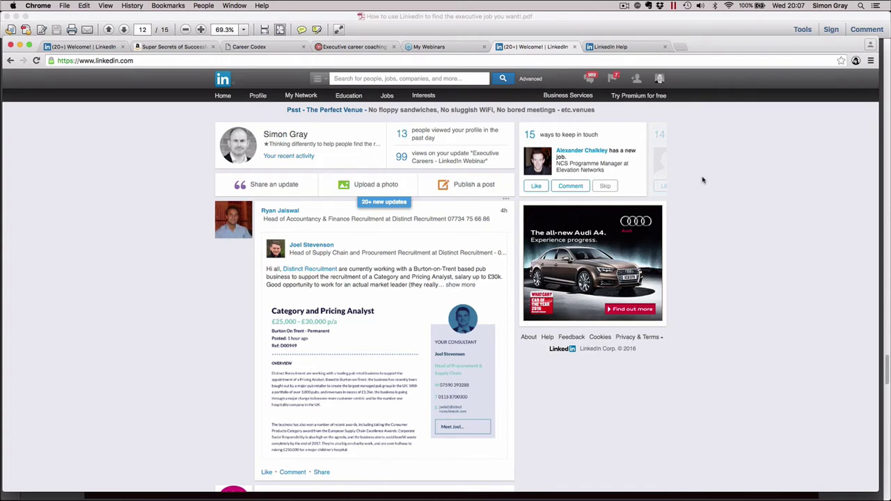
Open Privacy & Settings, then enter the account password, re-entering it after the sign-in error
mouse_move(660, 81)
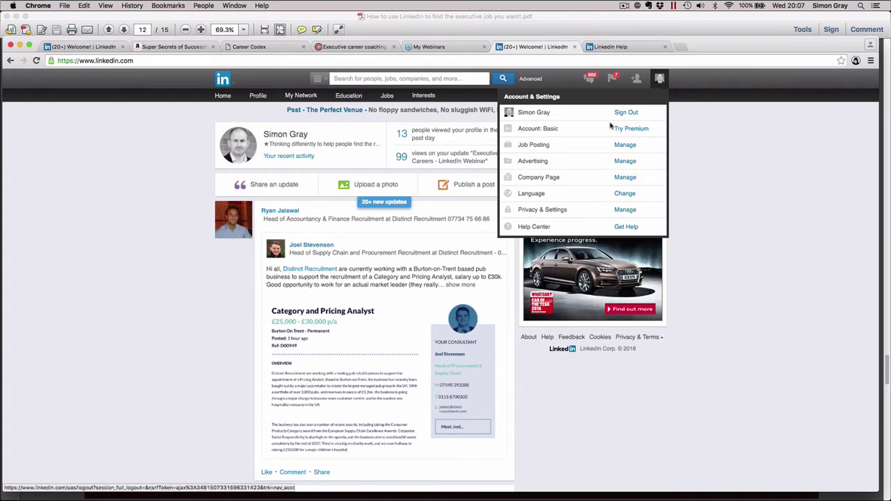
left_click(567, 210)
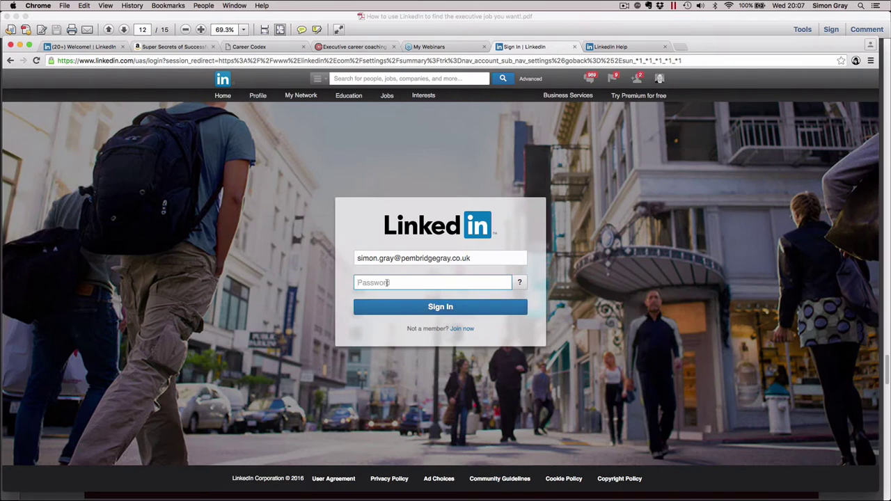
type("•••••••••••••")
key("Return")
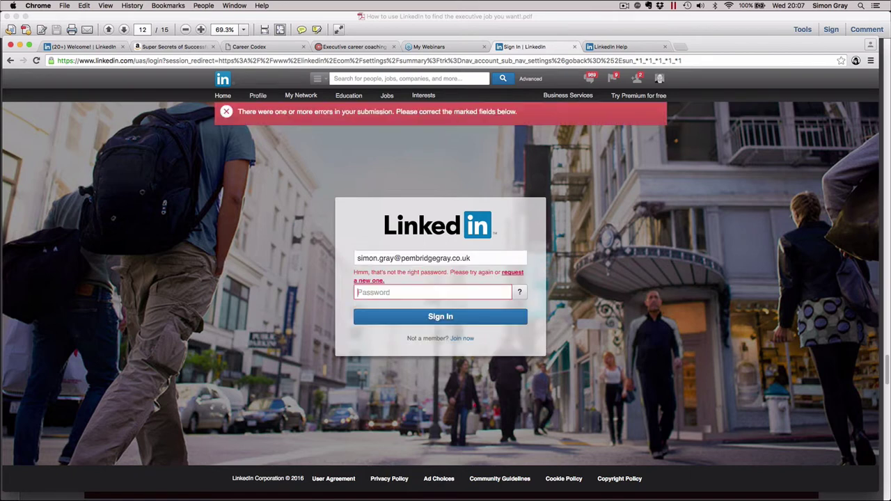
type("••")
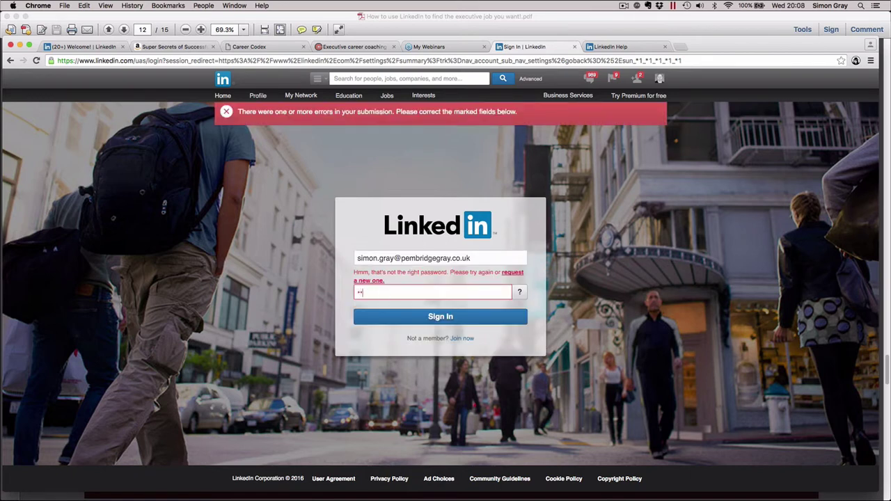
type("•••••••••••")
key("Return")
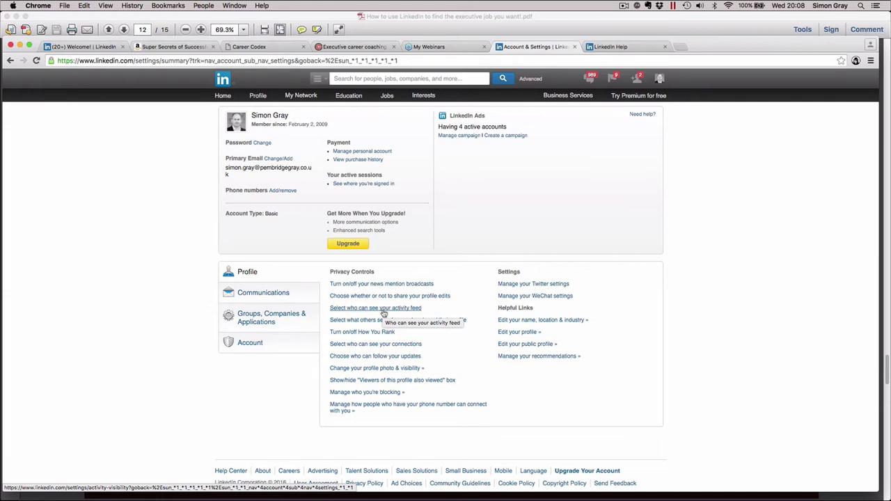
Keep Everyone as the activity feed audience and save the setting
left_click(383, 311)
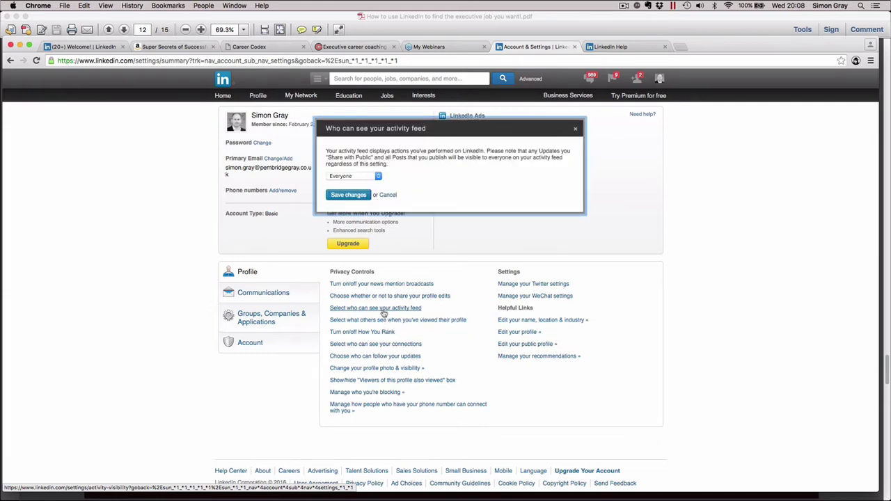
left_click(378, 177)
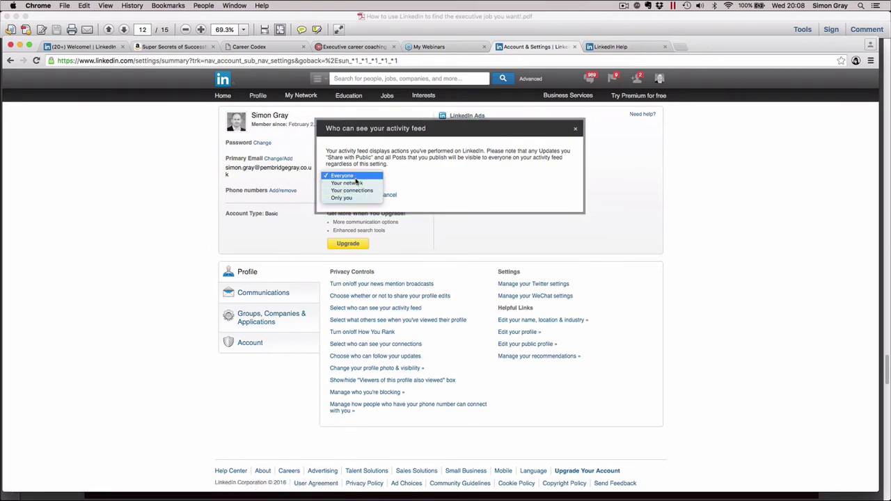
left_click(356, 178)
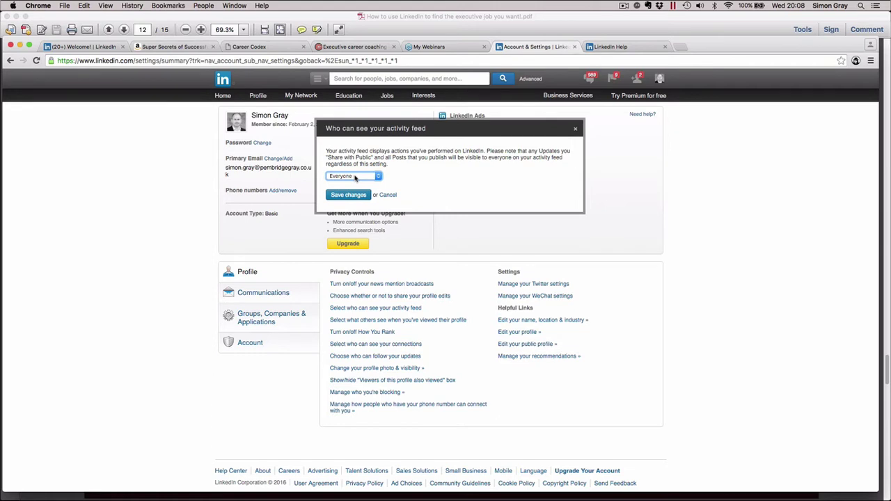
left_click(352, 196)
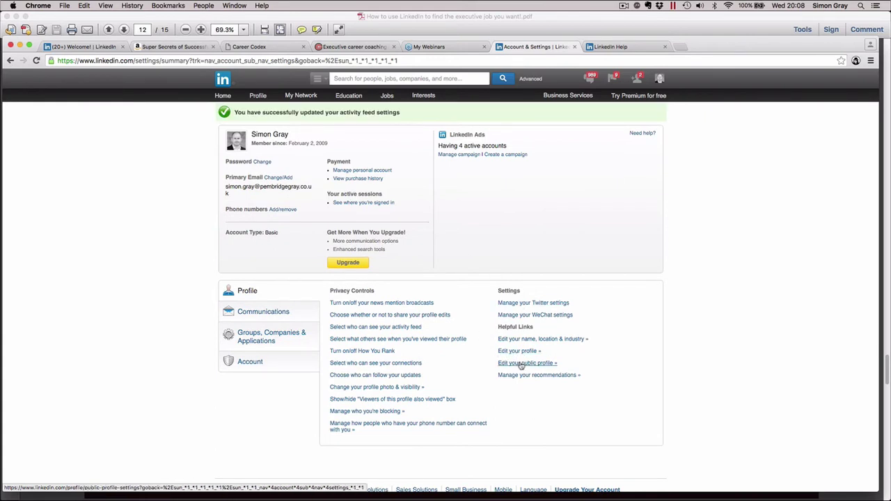
Open 'Edit your public profile' and look through the Customize Your Public Profile panel
left_click(521, 365)
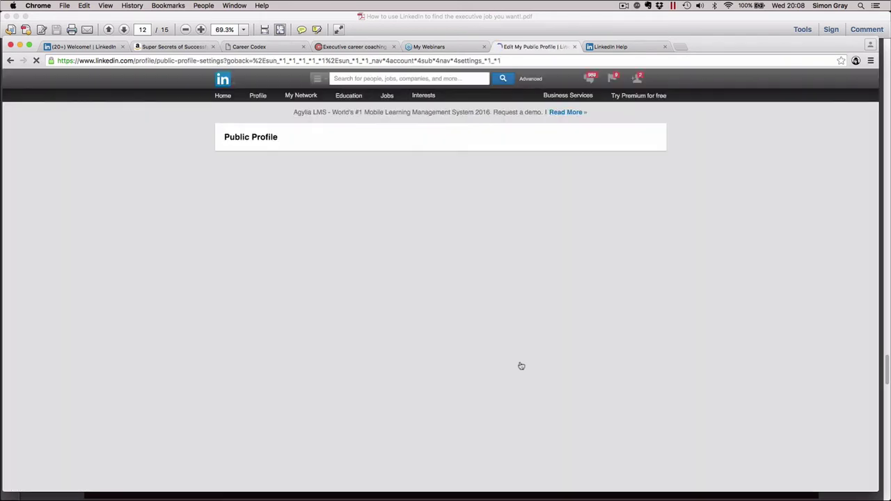
scroll(521, 358, "down", 3)
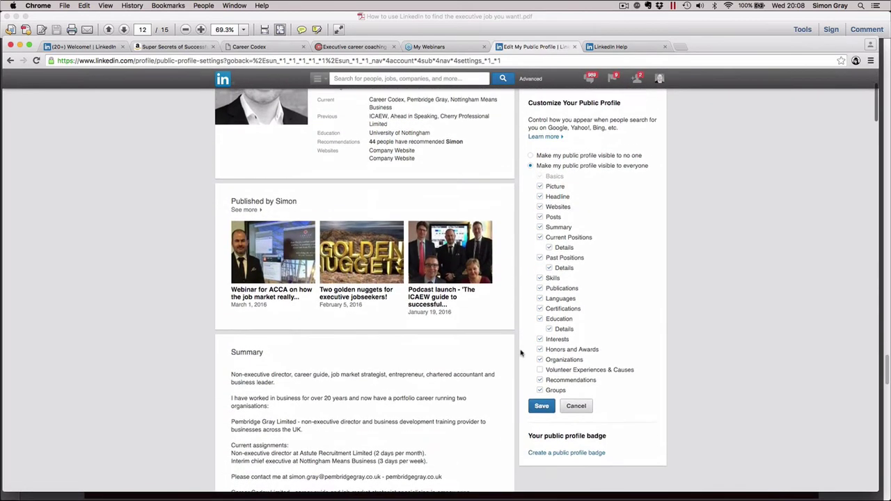
scroll(521, 354, "up", 3)
scroll(521, 354, "down", 3)
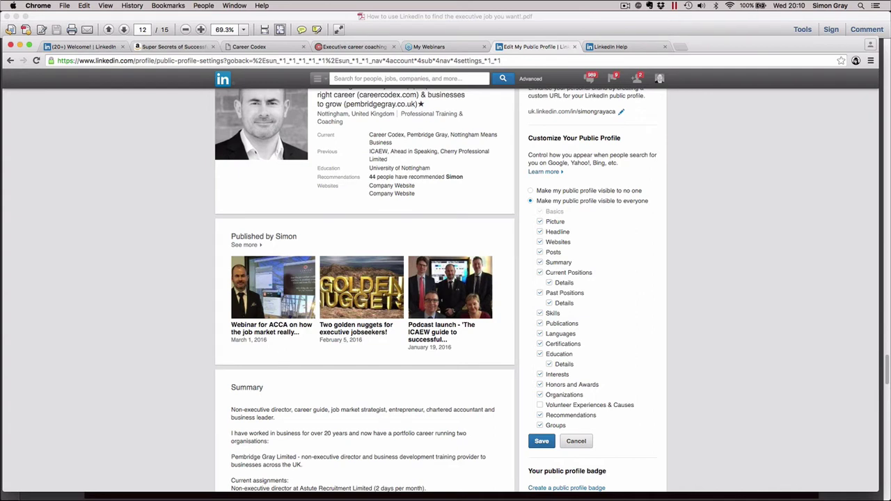
scroll(615, 224, "up", 5)
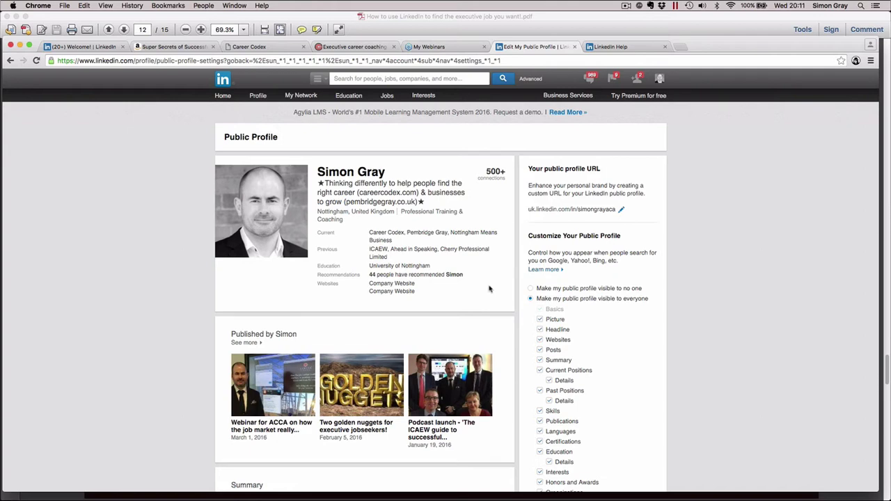
Go to the LinkedIn home page, then open your own profile with Edit Profile
left_click(222, 98)
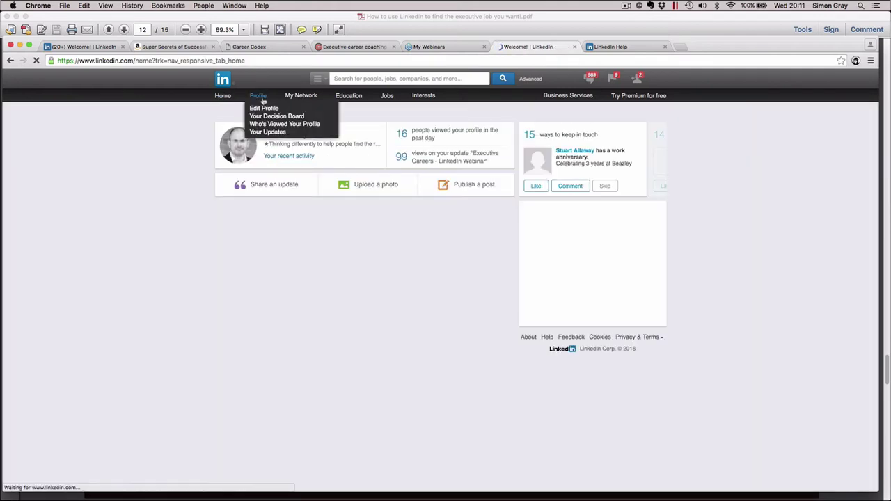
left_click(262, 97)
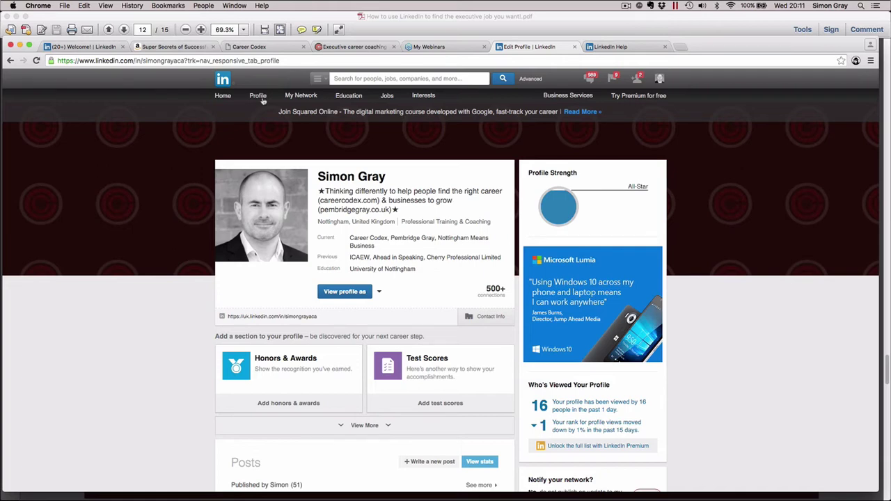
left_click(343, 78)
type("lion")
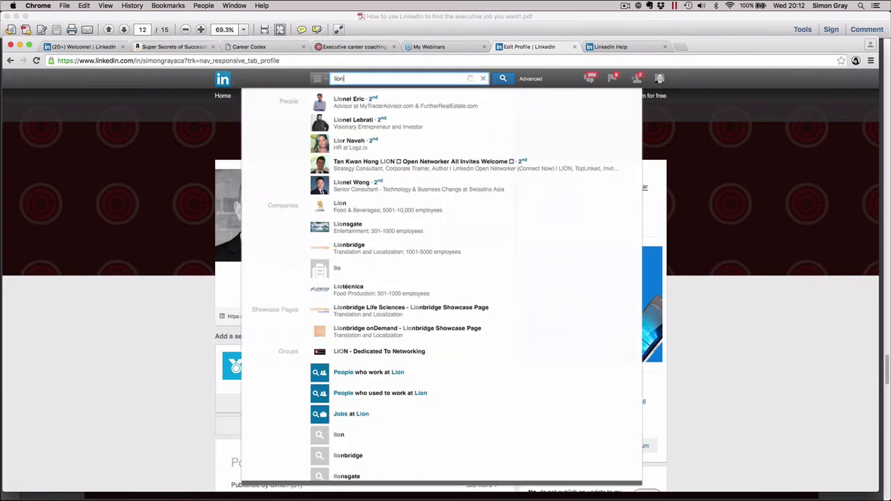
key("Return")
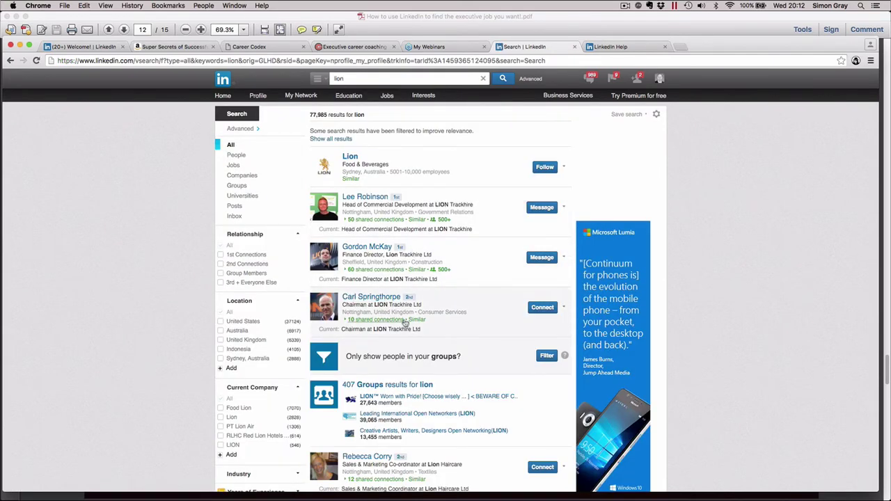
scroll(405, 321, "down", 3)
scroll(405, 321, "down", 10)
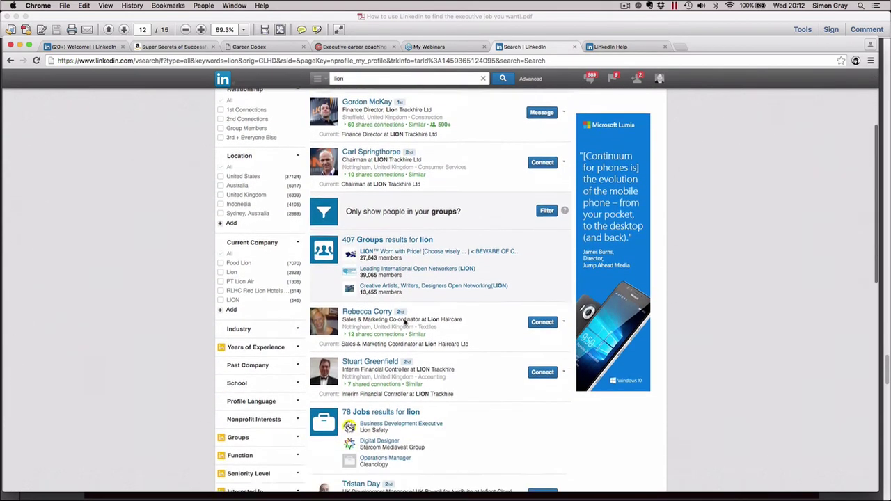
scroll(405, 321, "down", 6)
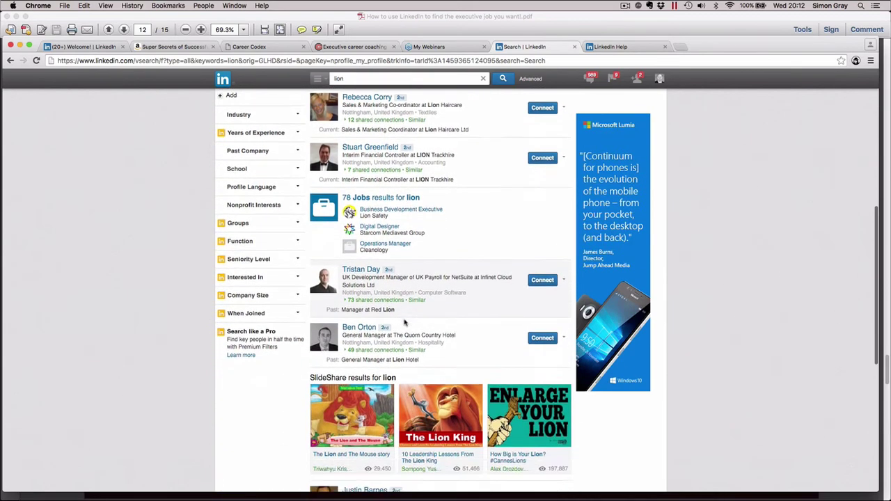
scroll(405, 321, "down", 1)
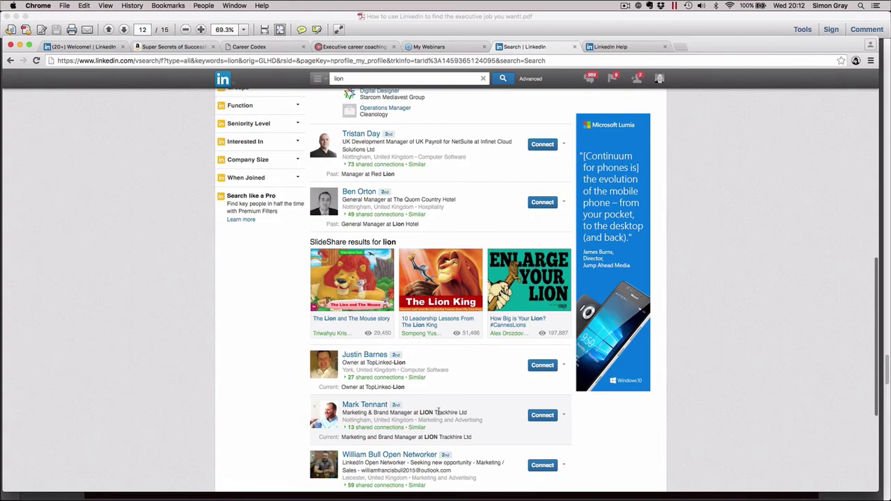
scroll(421, 415, "up", 20)
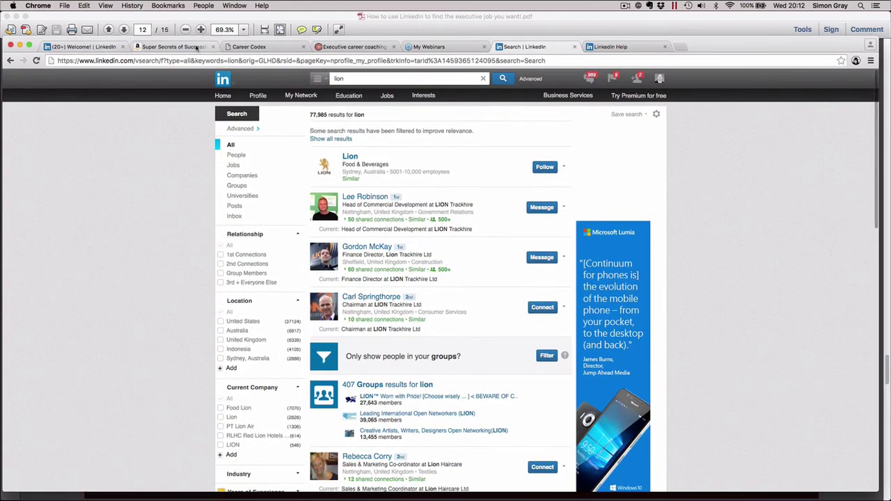
left_click(11, 60)
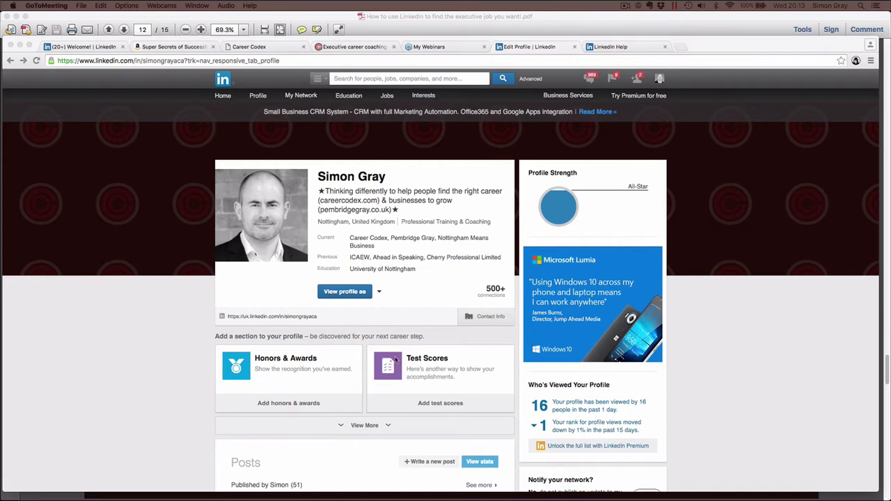
Preview your own profile as Connections see it and scroll down through it
scroll(469, 469, "down", 3)
scroll(470, 469, "up", 3)
left_click(344, 294)
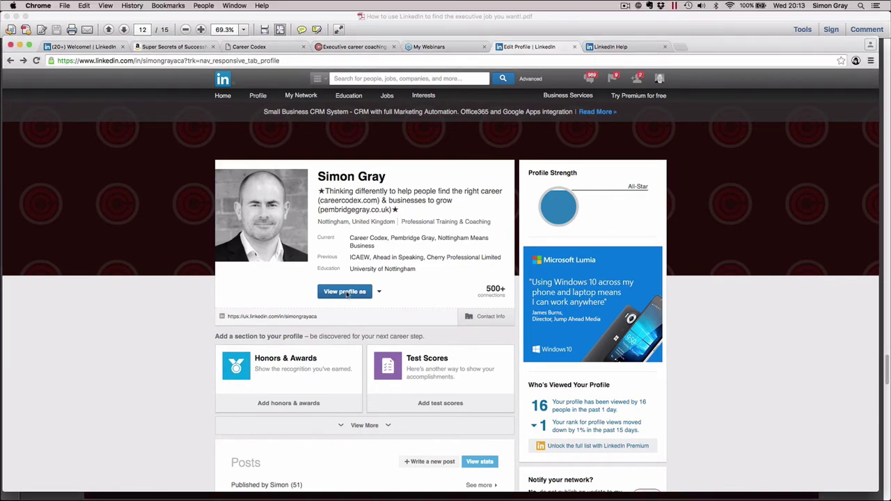
left_click(340, 294)
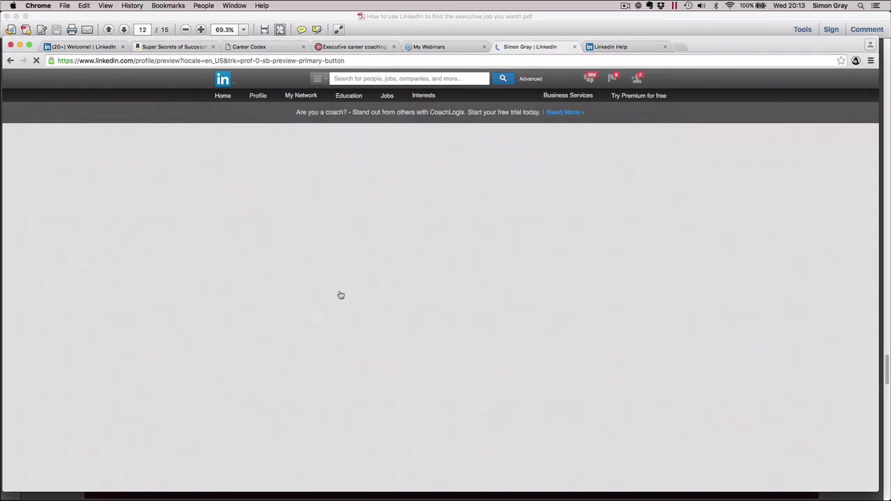
scroll(642, 349, "down", 2)
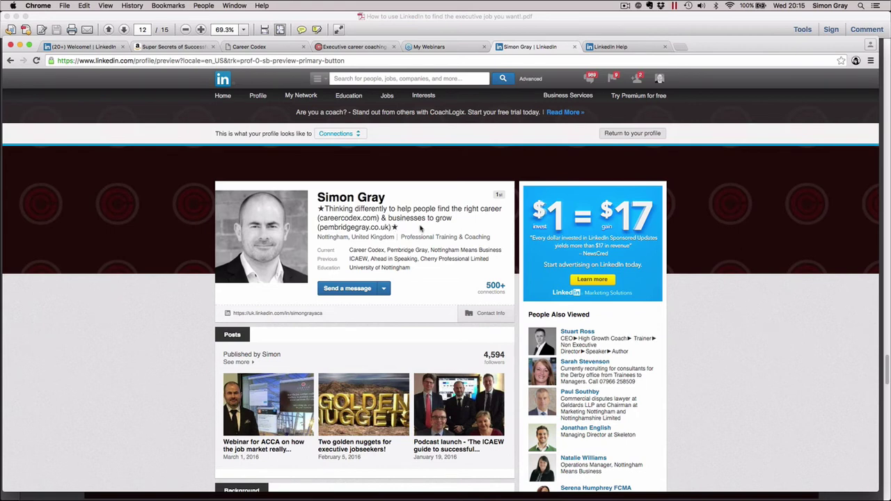
scroll(421, 229, "down", 1)
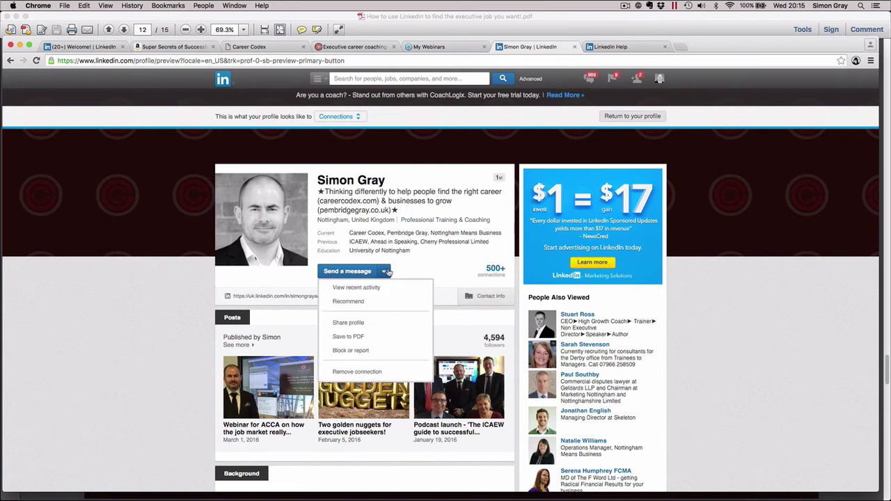
Expand the profile's Contact Info details, scroll past them, then collapse them again
left_click(493, 298)
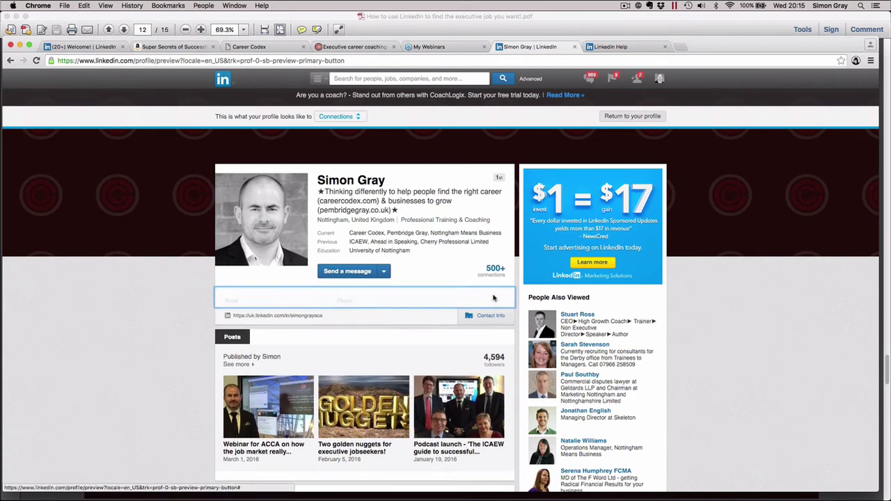
scroll(487, 307, "down", 1)
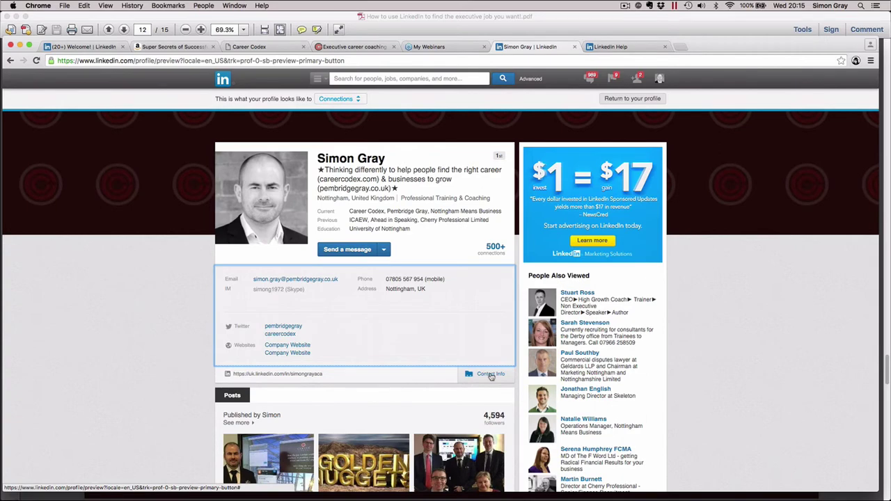
left_click(491, 375)
scroll(491, 376, "down", 5)
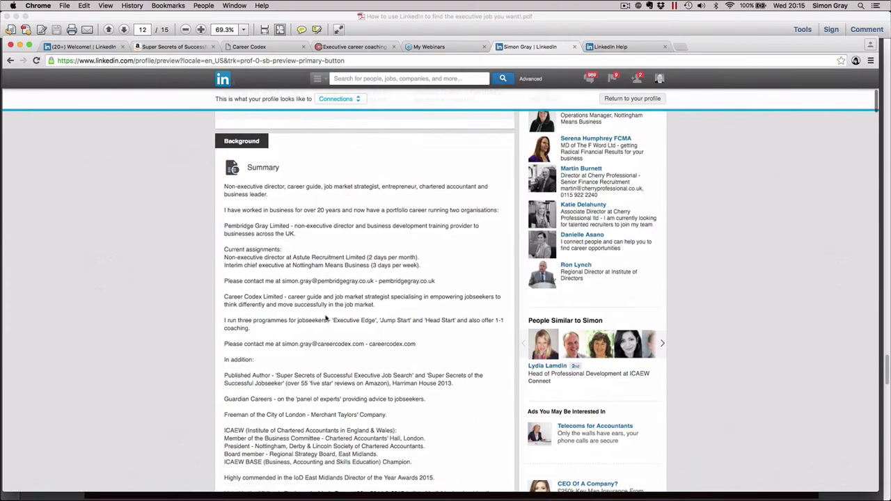
scroll(356, 390, "down", 10)
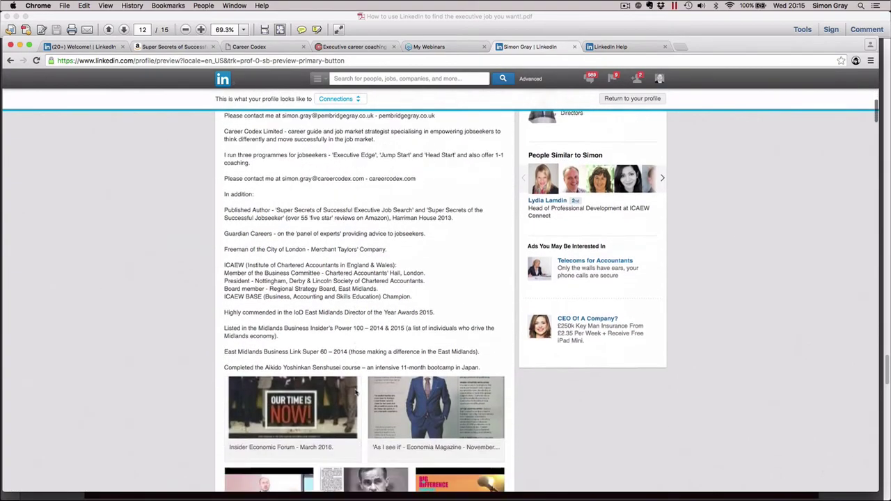
scroll(356, 391, "down", 15)
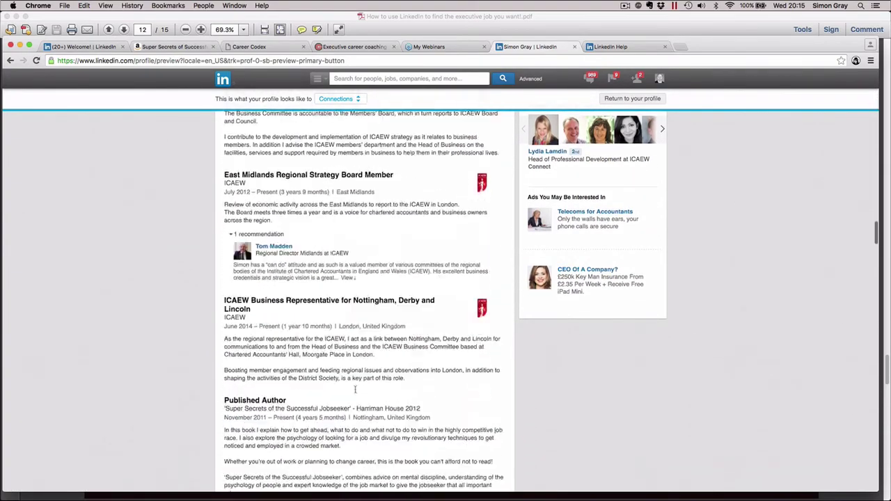
scroll(355, 390, "down", 20)
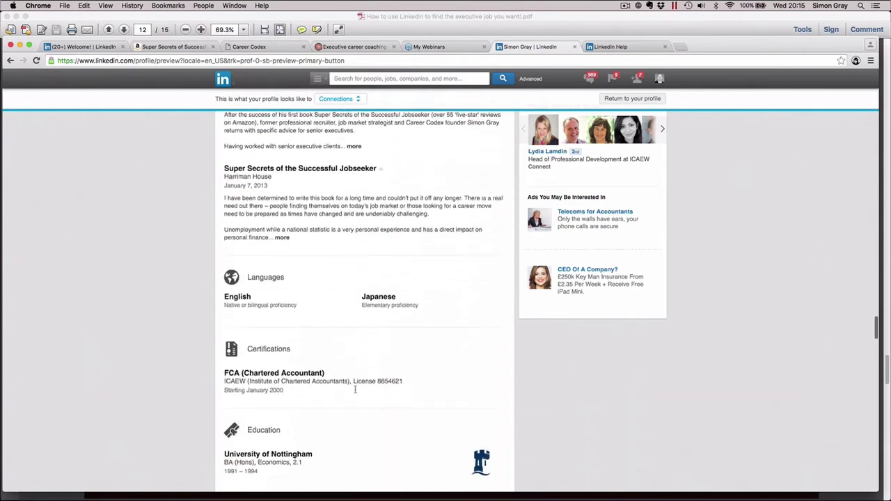
scroll(356, 390, "down", 10)
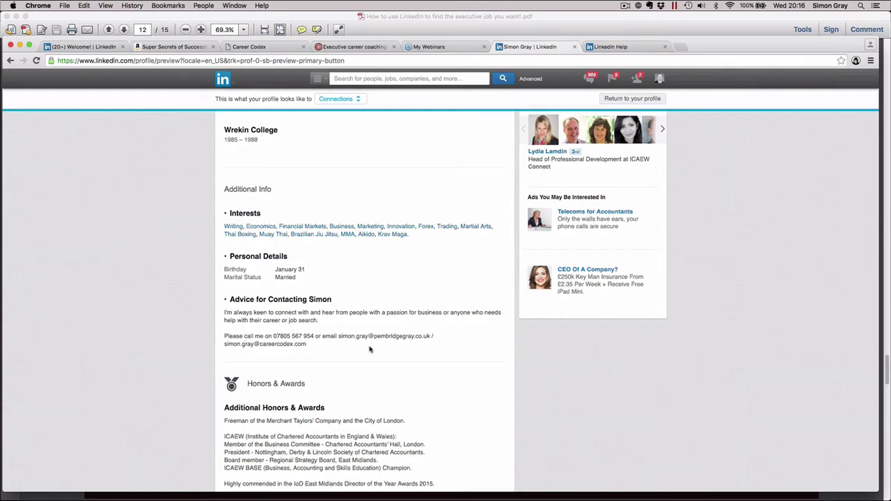
scroll(370, 350, "up", 20)
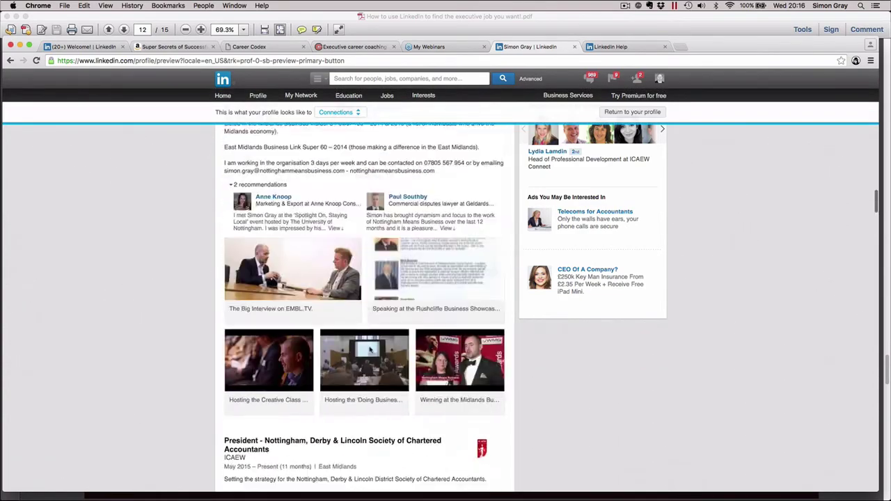
scroll(370, 349, "up", 20)
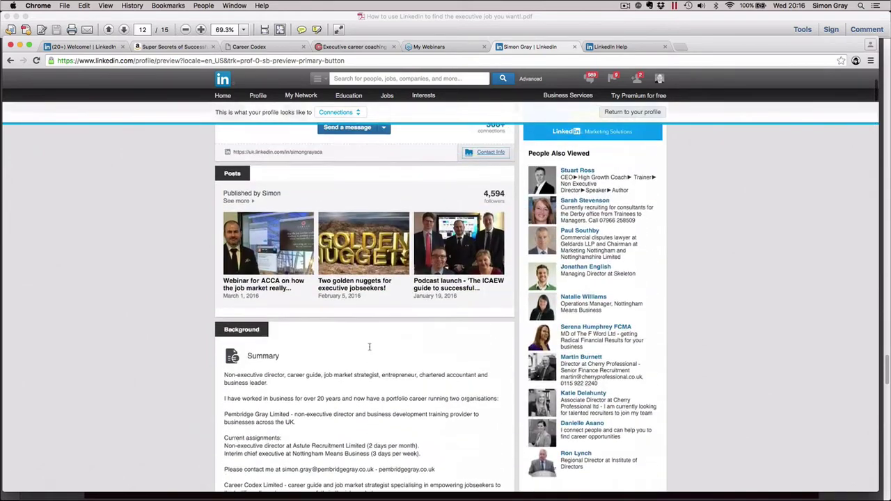
scroll(370, 347, "up", 2)
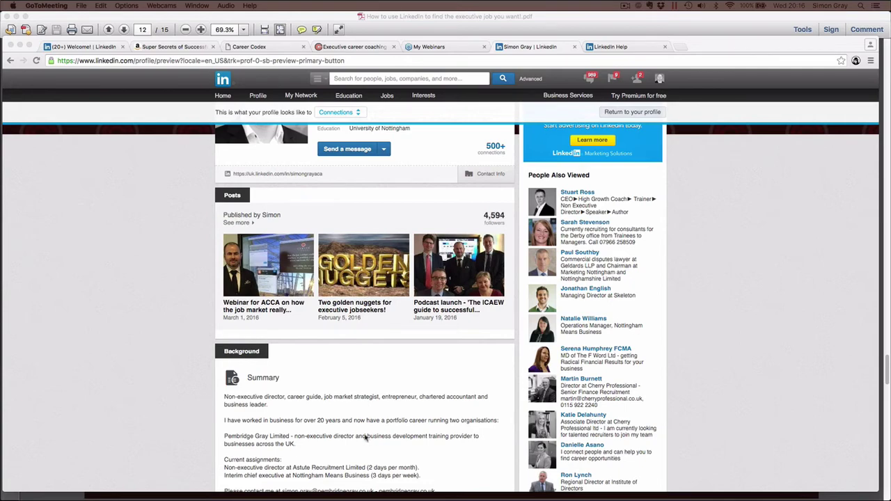
scroll(367, 439, "down", 5)
scroll(366, 438, "down", 3)
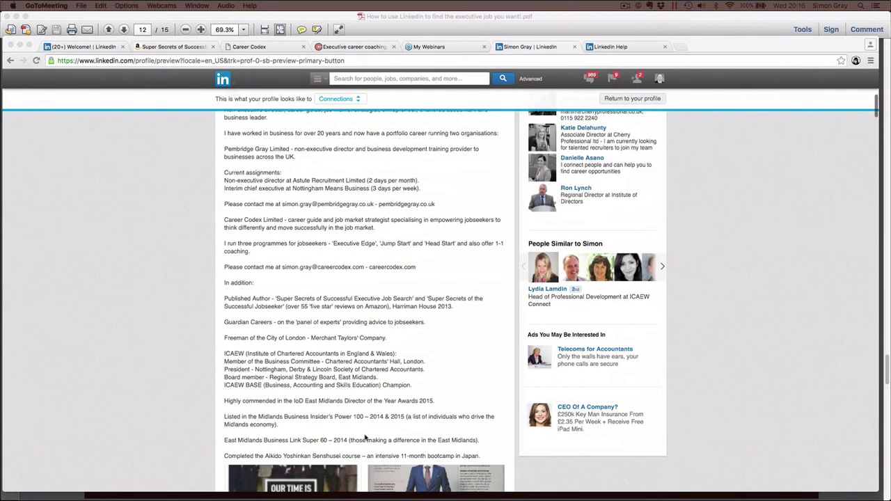
scroll(363, 435, "up", 1)
scroll(351, 388, "down", 12)
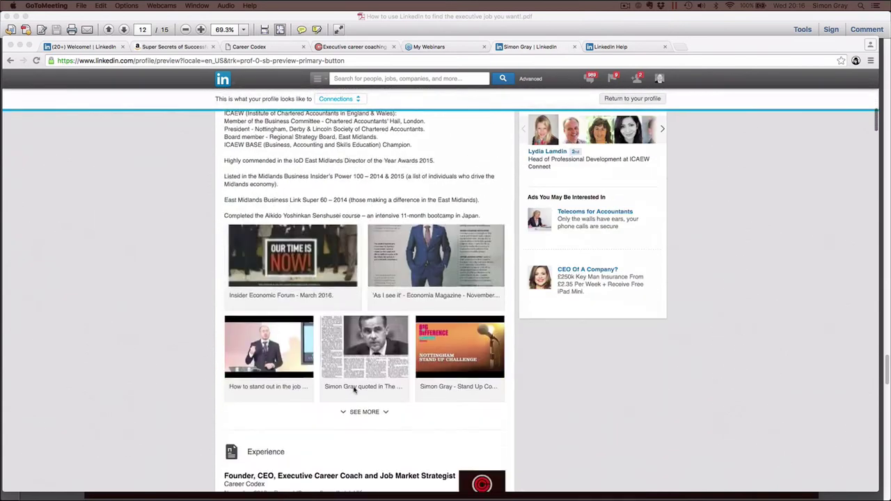
scroll(339, 382, "down", 2)
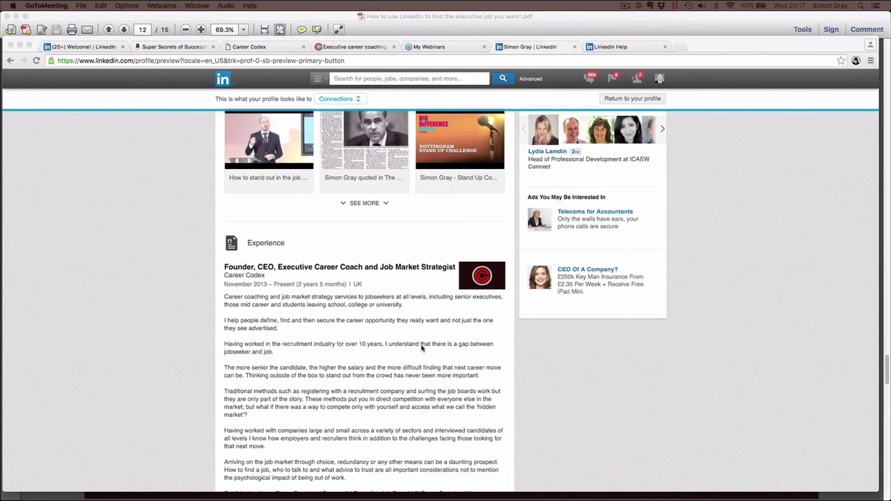
scroll(450, 431, "down", 3)
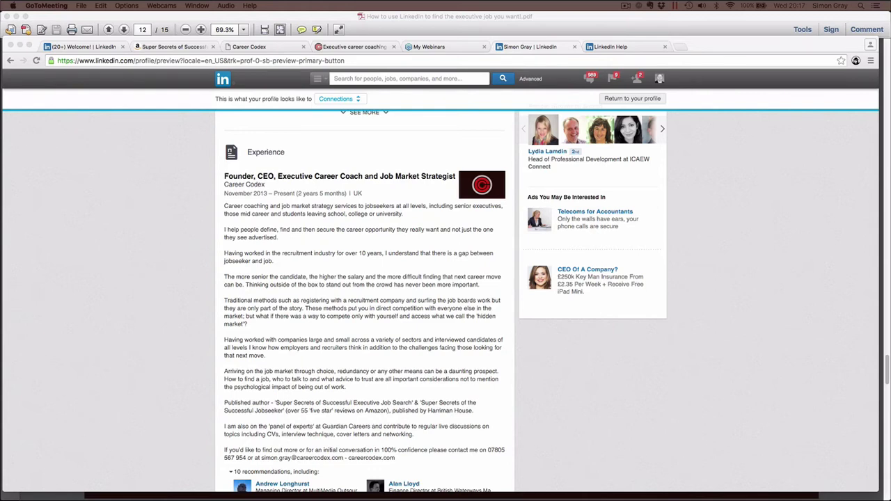
scroll(436, 341, "up", 8)
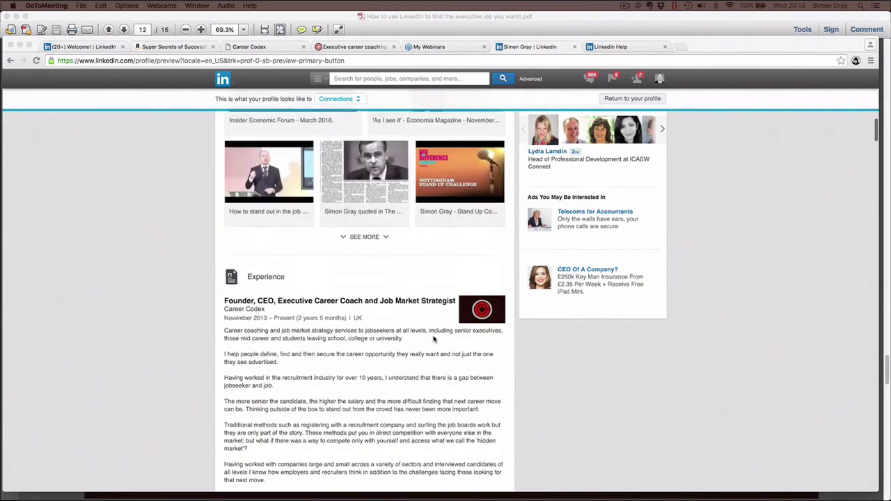
scroll(433, 339, "up", 5)
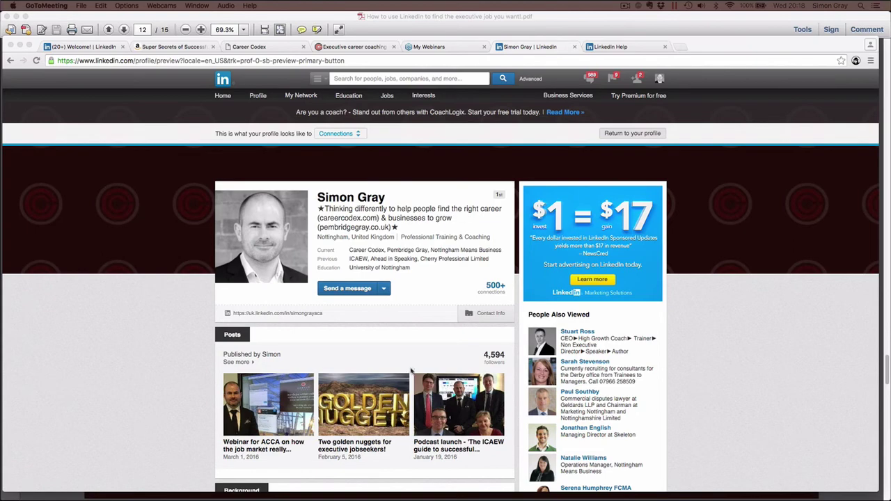
scroll(412, 372, "down", 10)
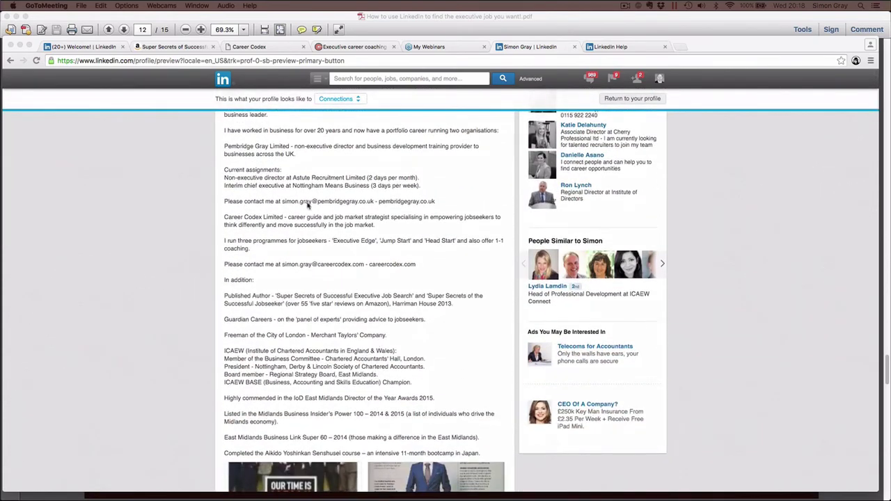
scroll(357, 357, "down", 5)
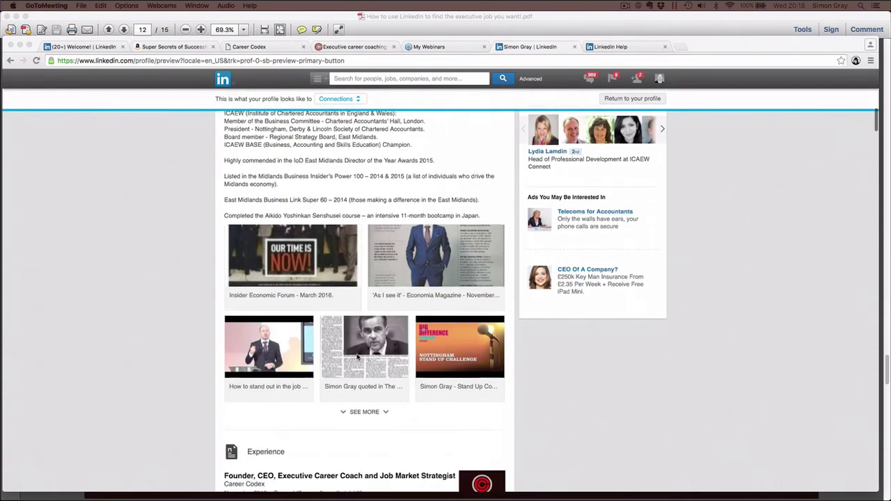
scroll(357, 357, "up", 8)
scroll(357, 357, "up", 1)
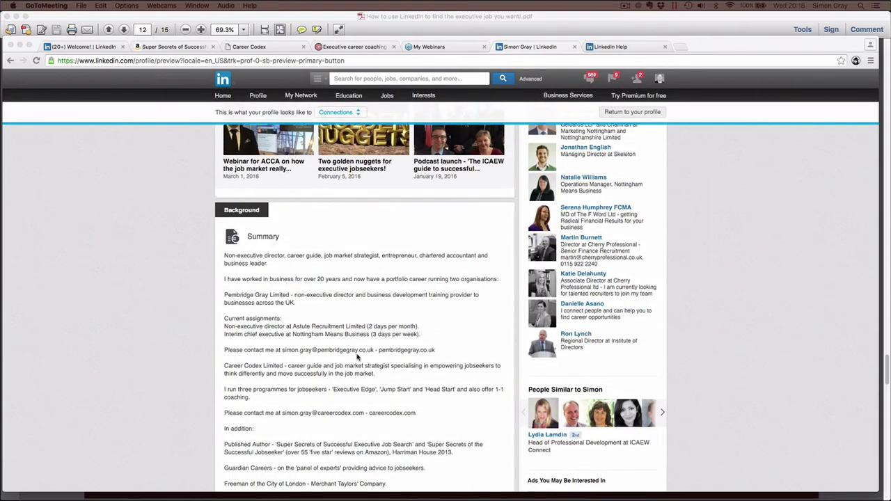
scroll(357, 357, "down", 10)
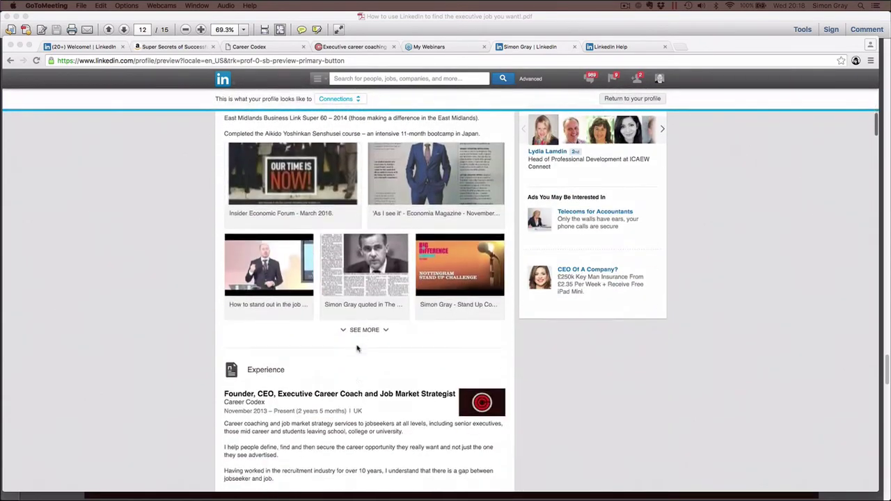
scroll(356, 432, "down", 1)
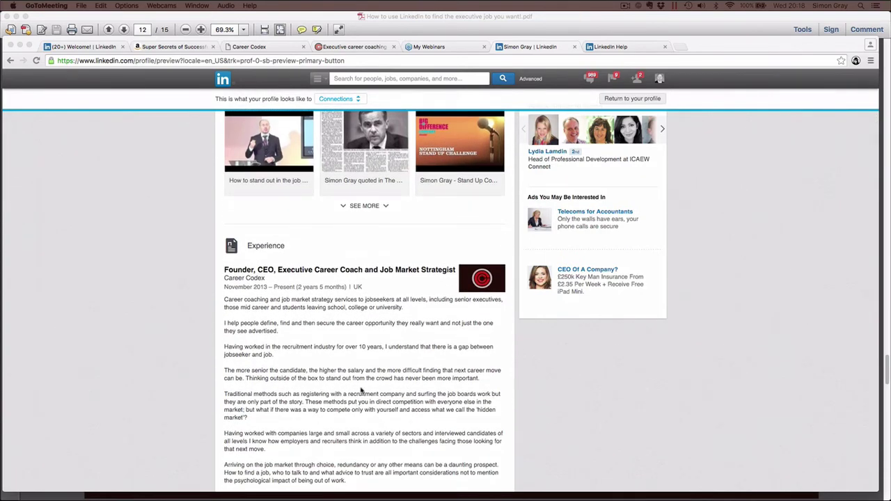
scroll(388, 422, "up", 10)
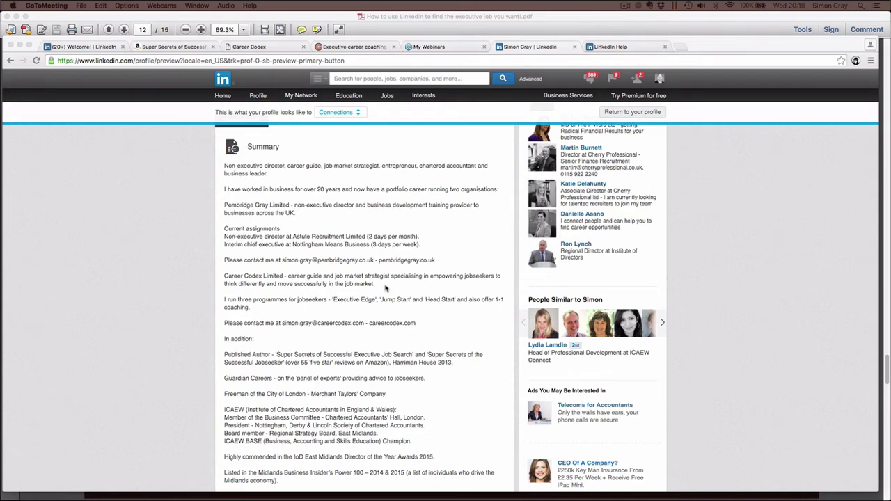
scroll(386, 288, "down", 10)
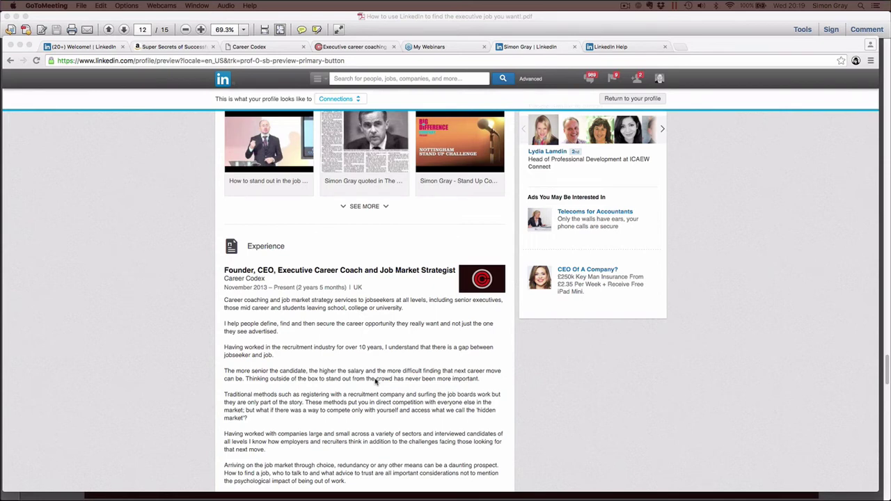
scroll(376, 382, "down", 5)
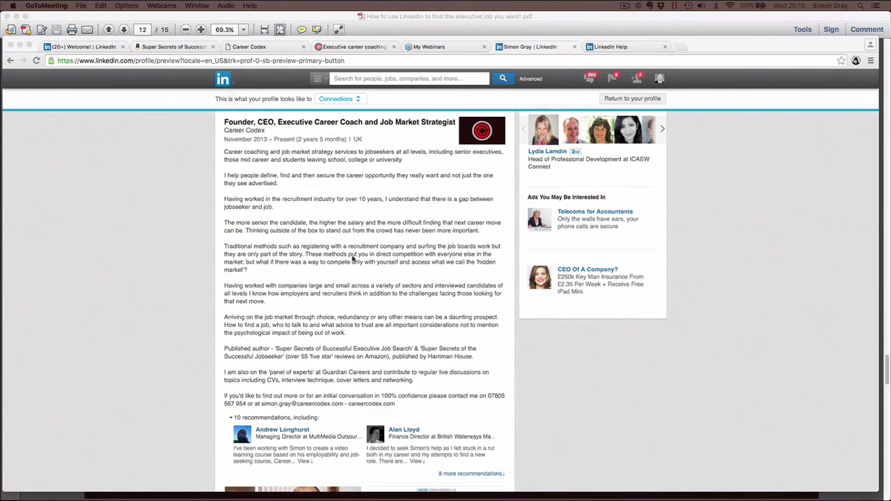
scroll(353, 259, "down", 20)
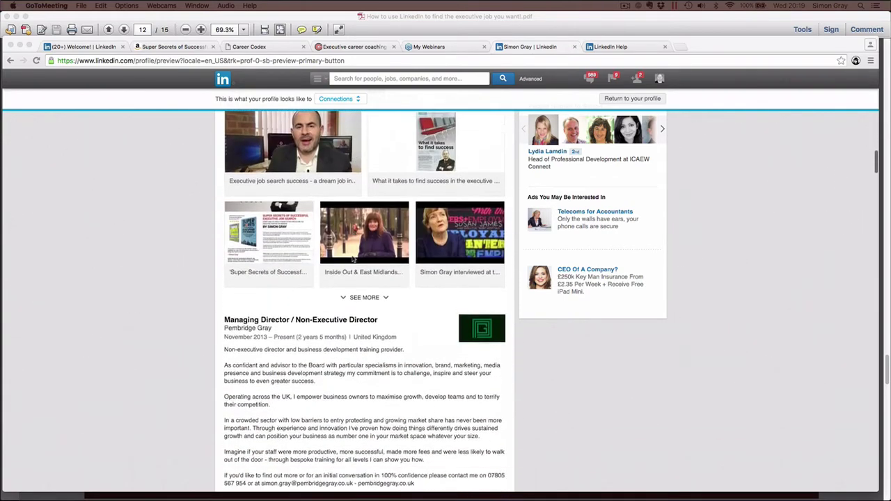
scroll(353, 258, "down", 20)
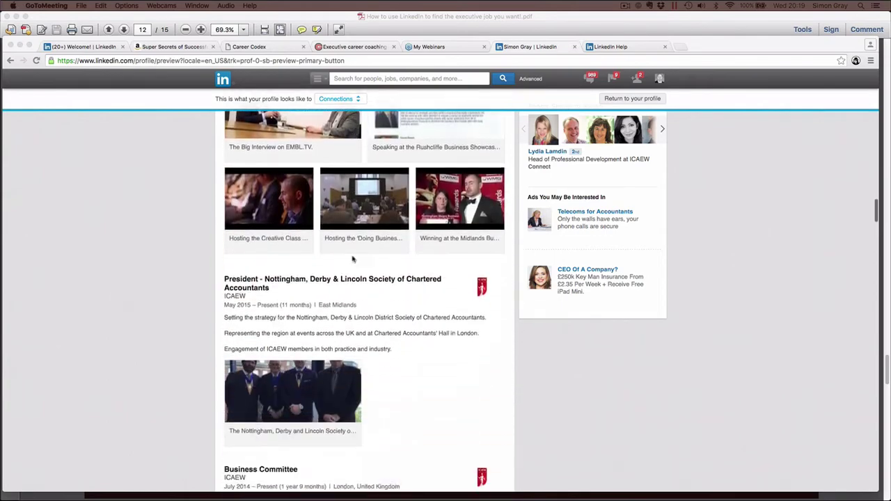
scroll(353, 259, "down", 20)
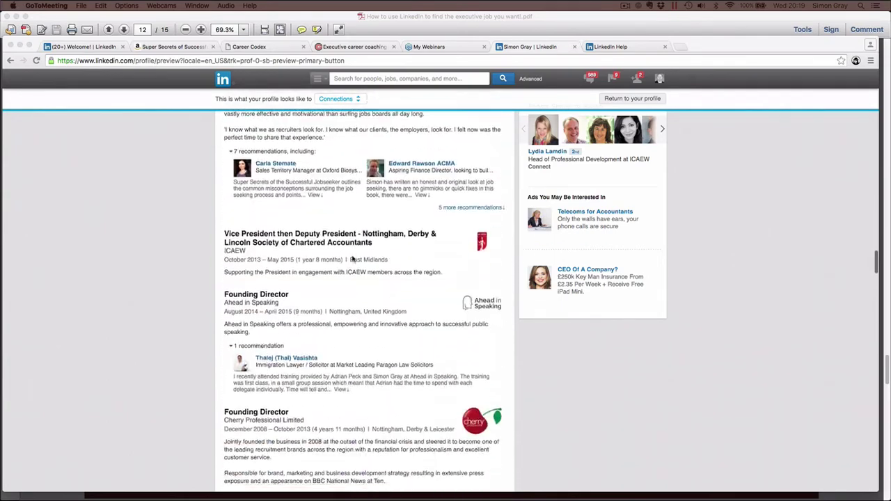
scroll(353, 258, "down", 8)
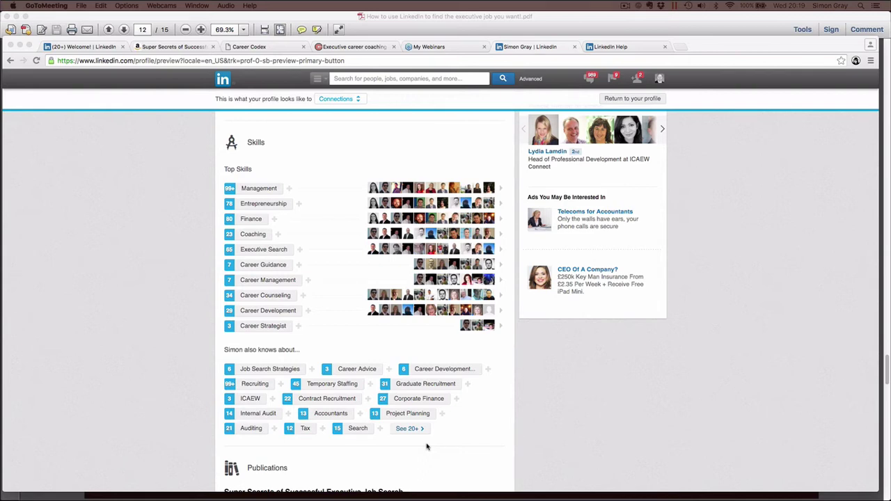
scroll(428, 447, "up", 20)
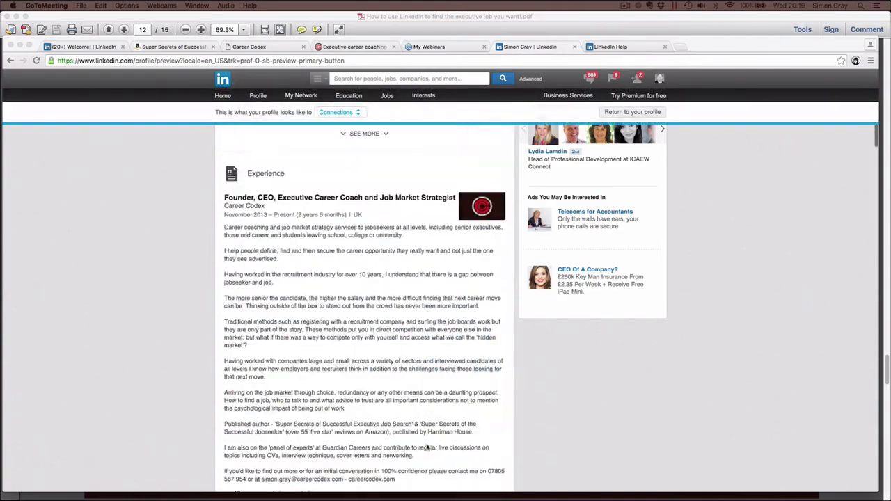
scroll(428, 447, "up", 10)
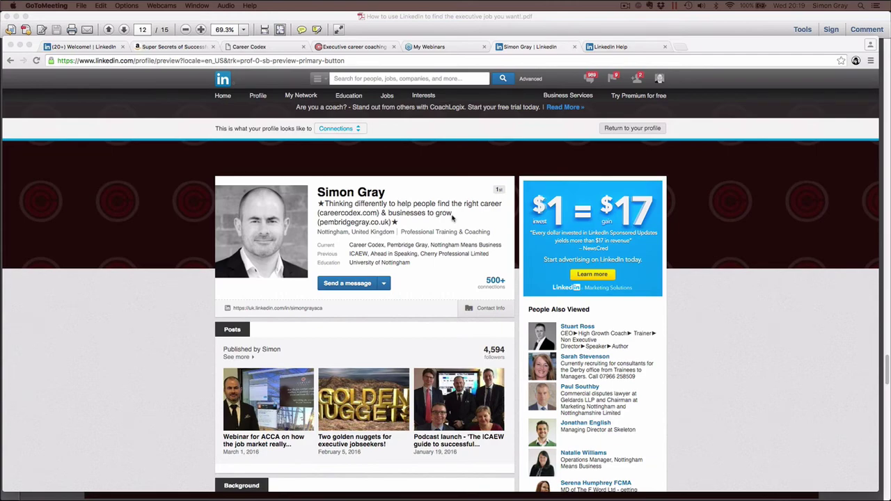
scroll(455, 388, "down", 20)
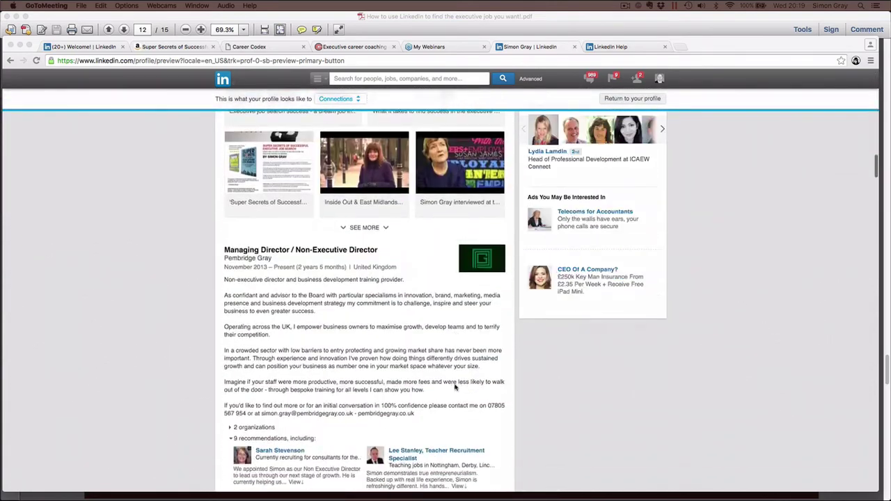
scroll(455, 388, "down", 20)
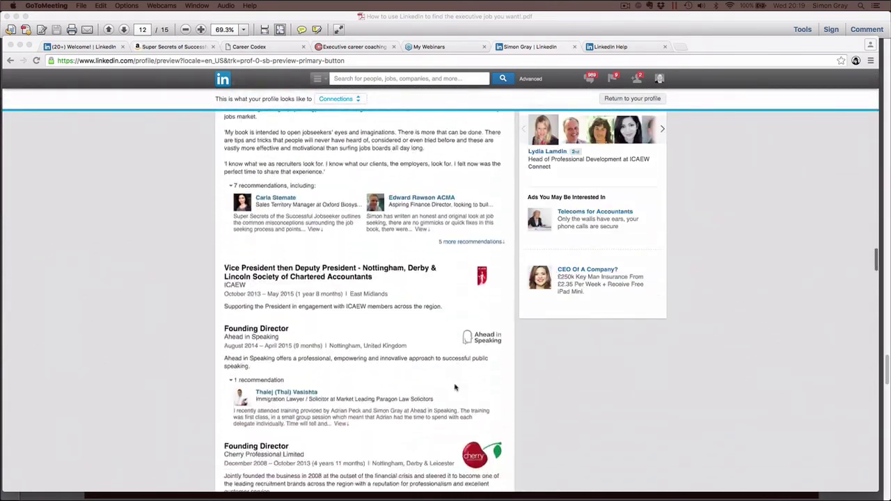
scroll(455, 388, "down", 15)
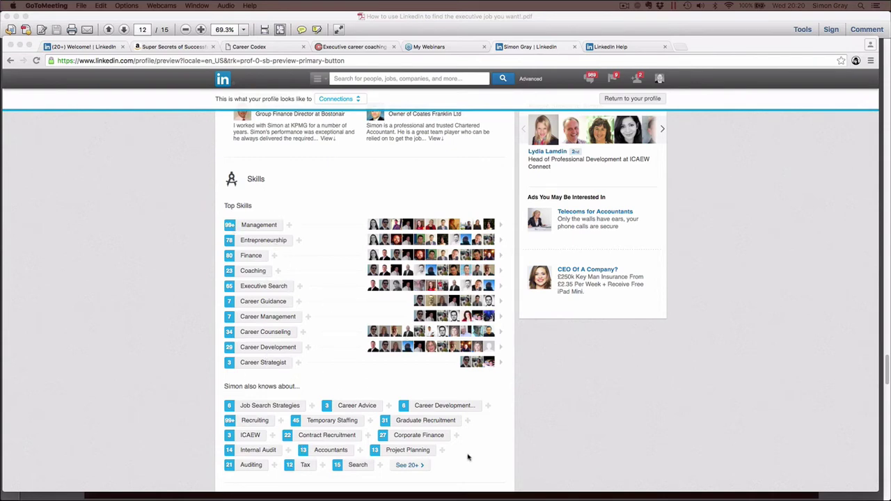
scroll(386, 343, "up", 15)
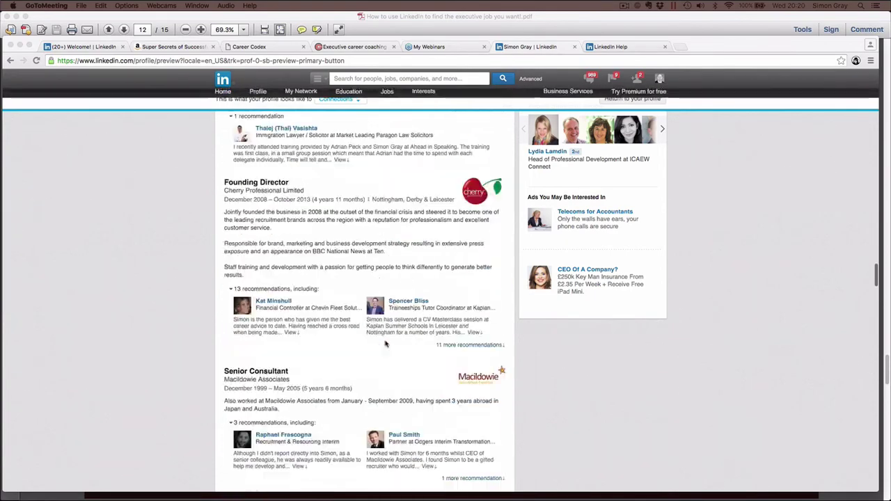
scroll(386, 344, "up", 15)
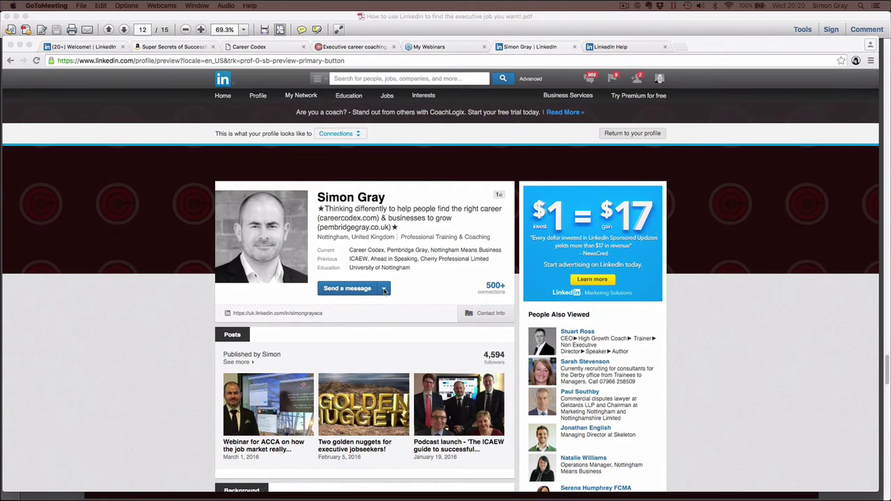
left_click(383, 291)
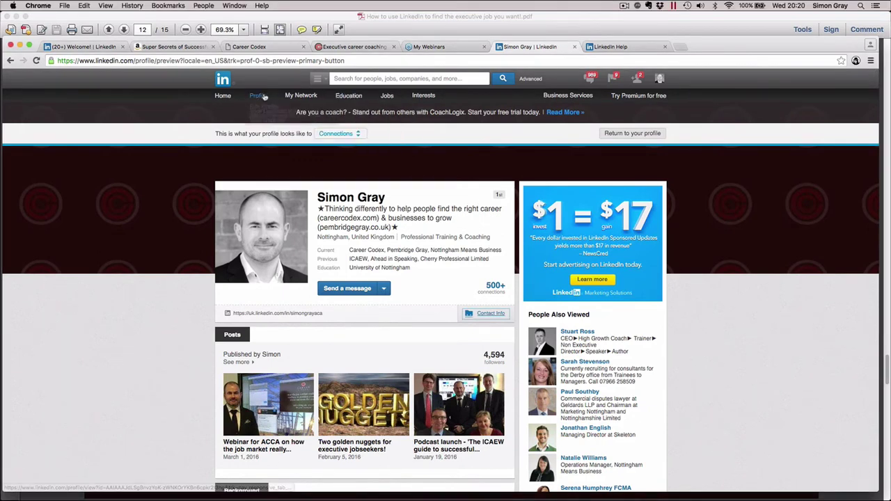
mouse_move(258, 97)
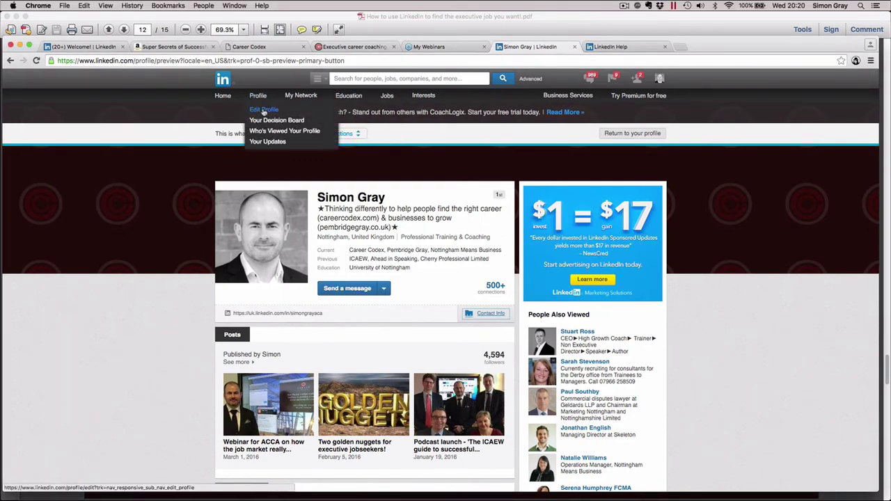
scroll(393, 273, "down", 20)
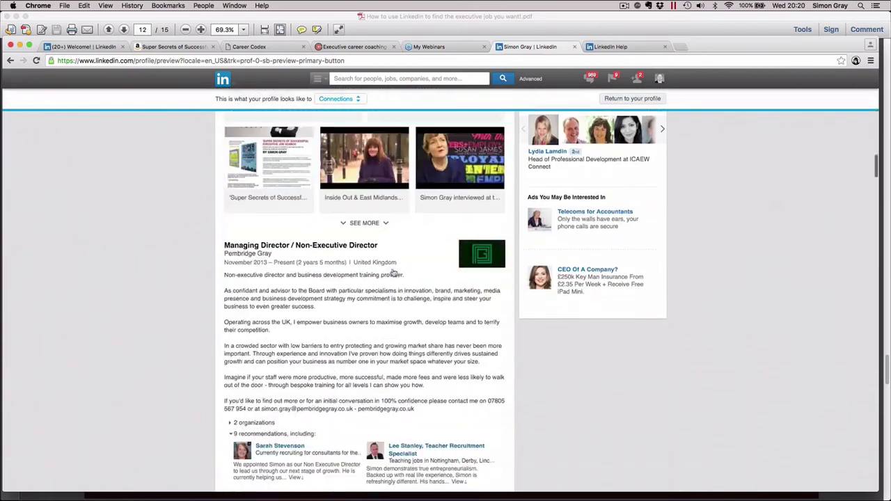
scroll(394, 273, "down", 15)
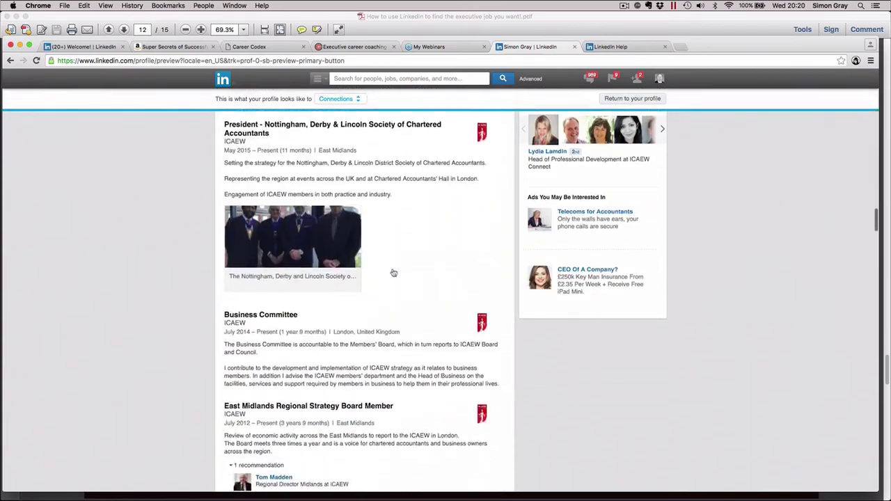
scroll(393, 273, "down", 15)
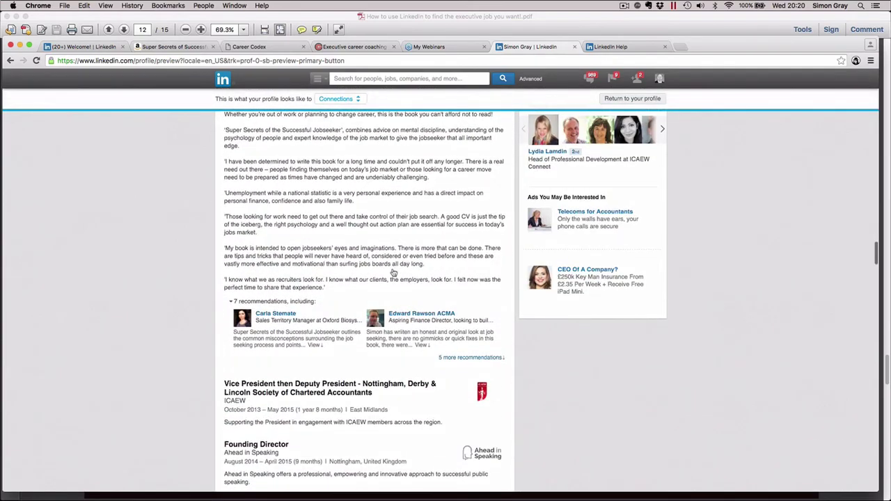
scroll(394, 273, "down", 10)
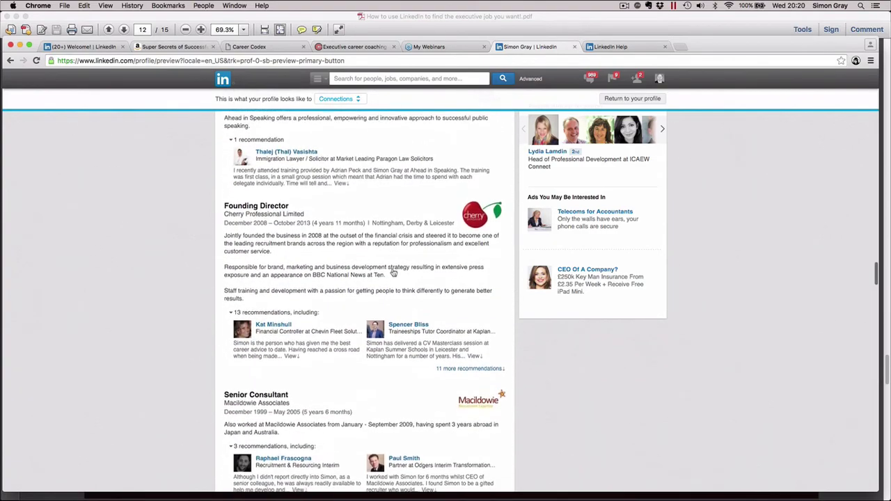
scroll(393, 273, "up", 1)
scroll(394, 273, "up", 15)
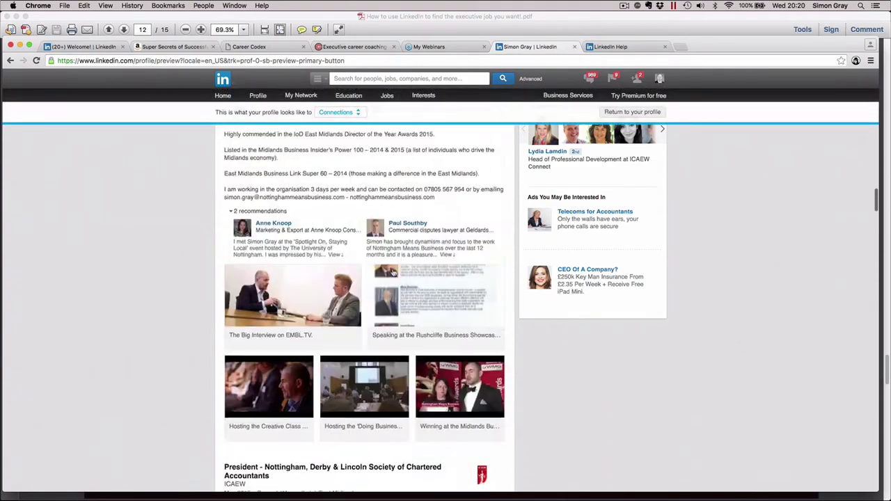
scroll(393, 273, "up", 5)
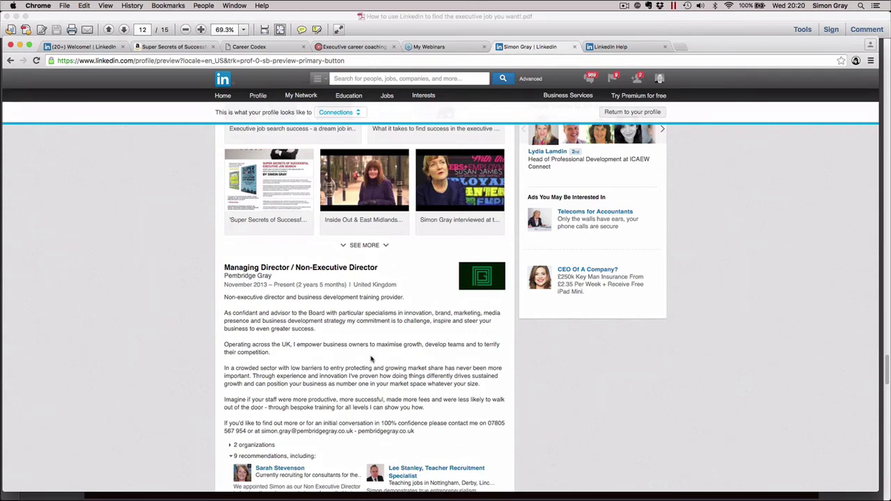
scroll(371, 359, "down", 20)
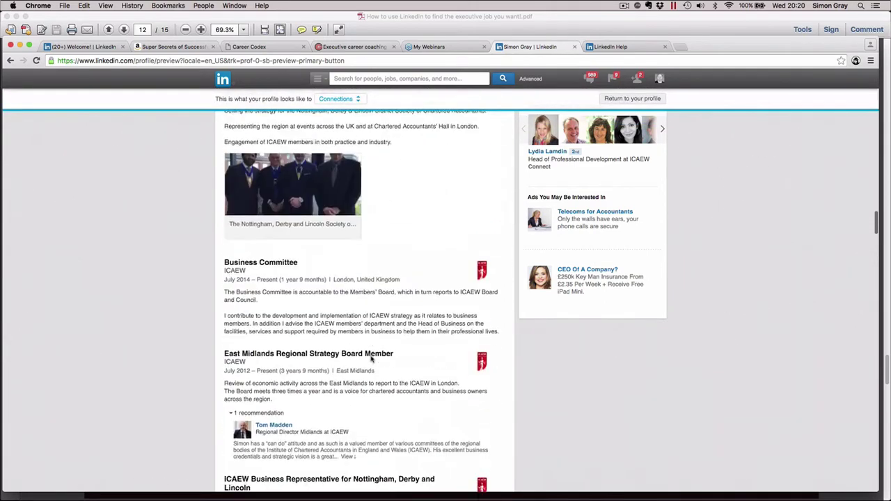
scroll(371, 358, "down", 20)
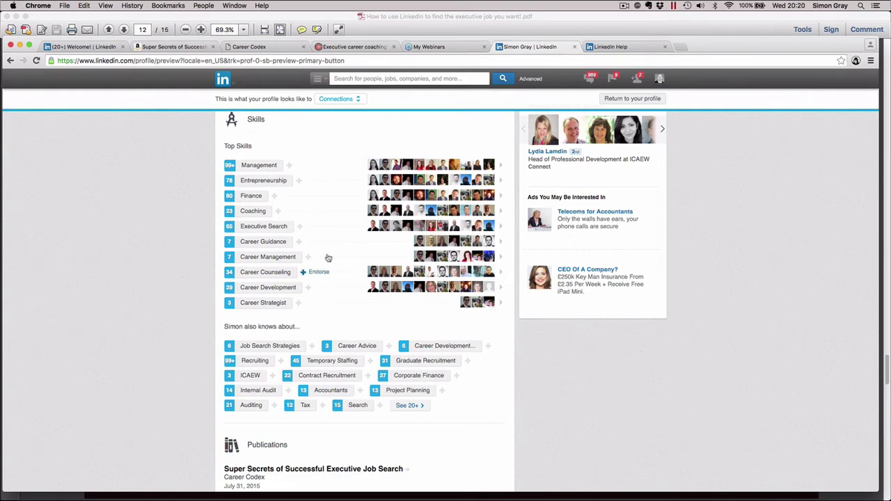
scroll(313, 247, "up", 10)
scroll(313, 247, "up", 10)
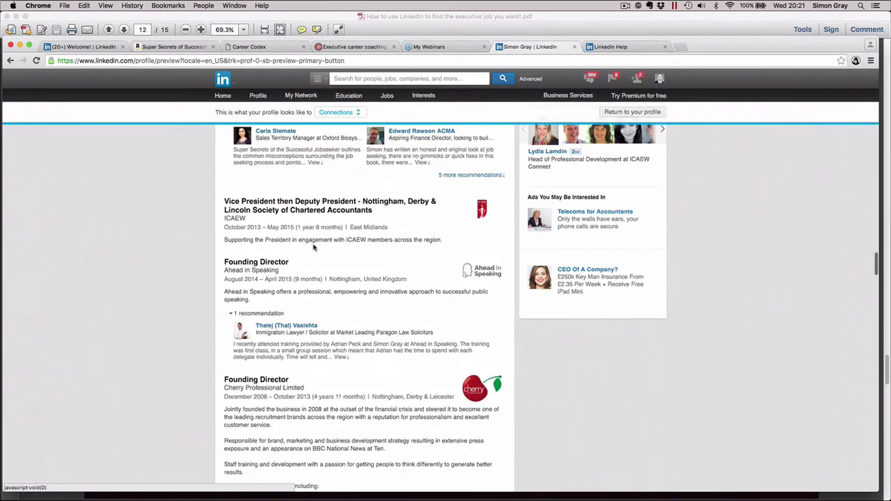
scroll(314, 247, "up", 10)
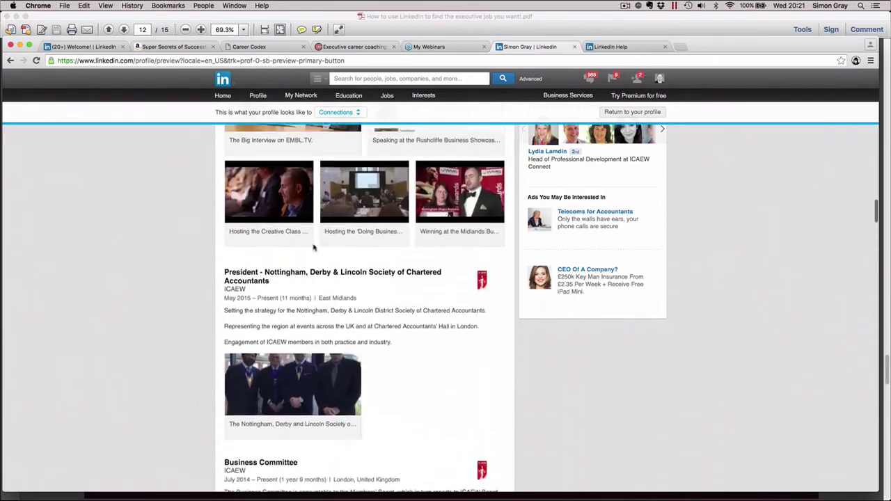
scroll(313, 248, "up", 10)
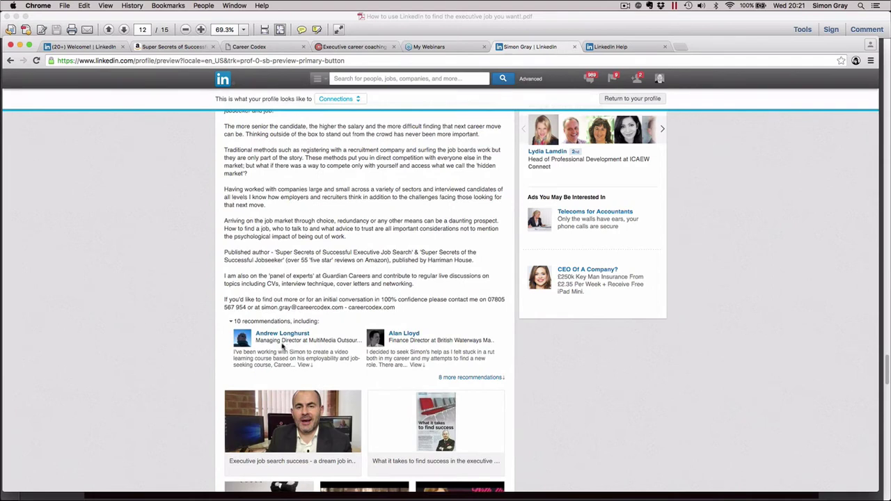
scroll(259, 383, "up", 5)
scroll(259, 383, "down", 5)
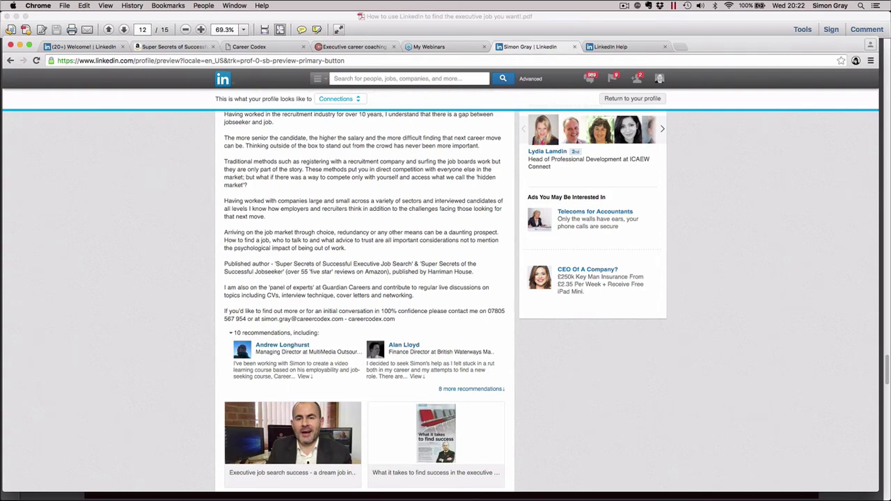
scroll(391, 366, "down", 15)
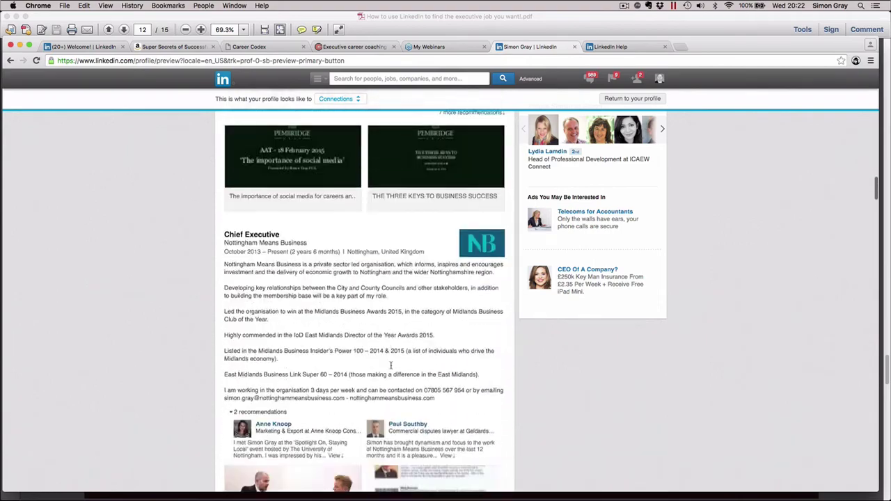
scroll(392, 365, "down", 20)
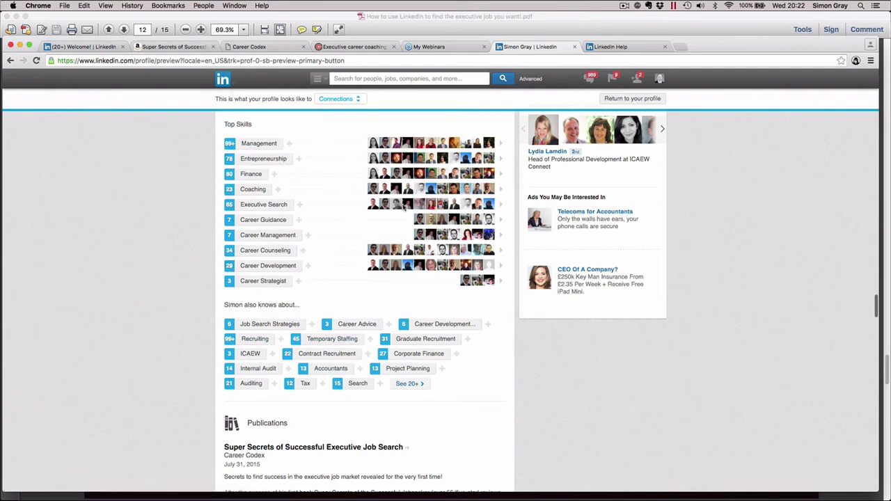
mouse_move(405, 205)
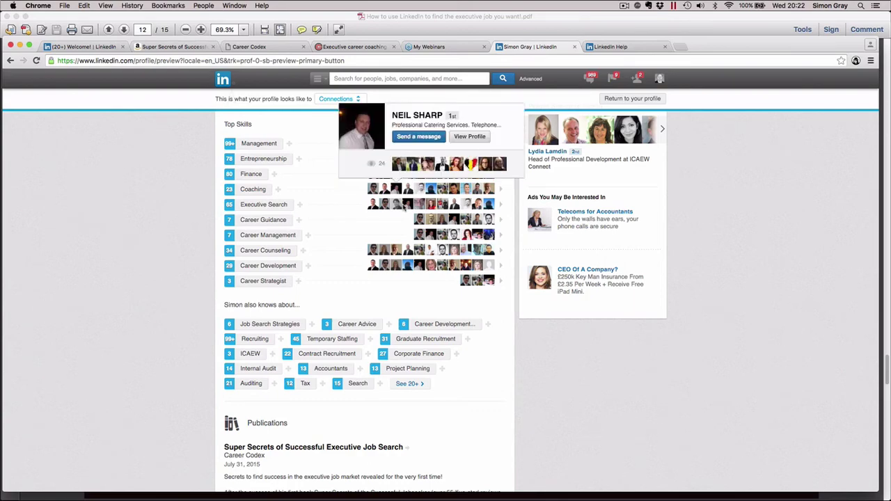
scroll(425, 324, "up", 10)
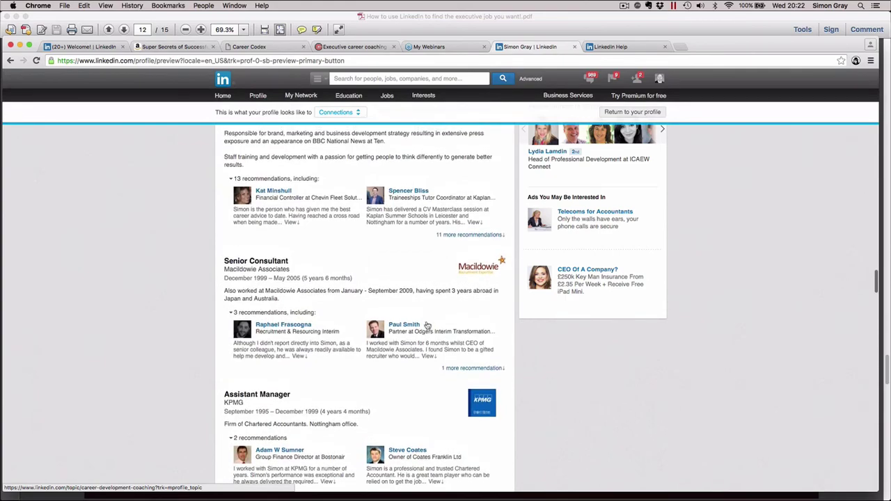
scroll(427, 325, "up", 10)
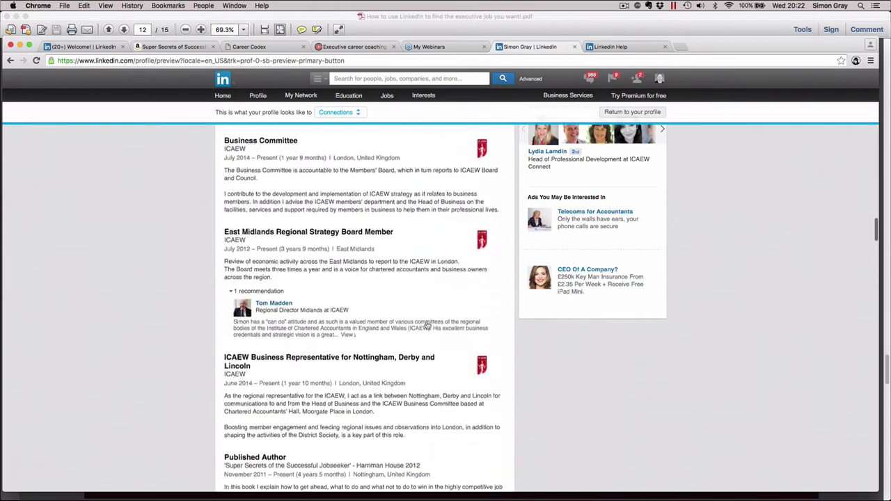
scroll(427, 326, "up", 10)
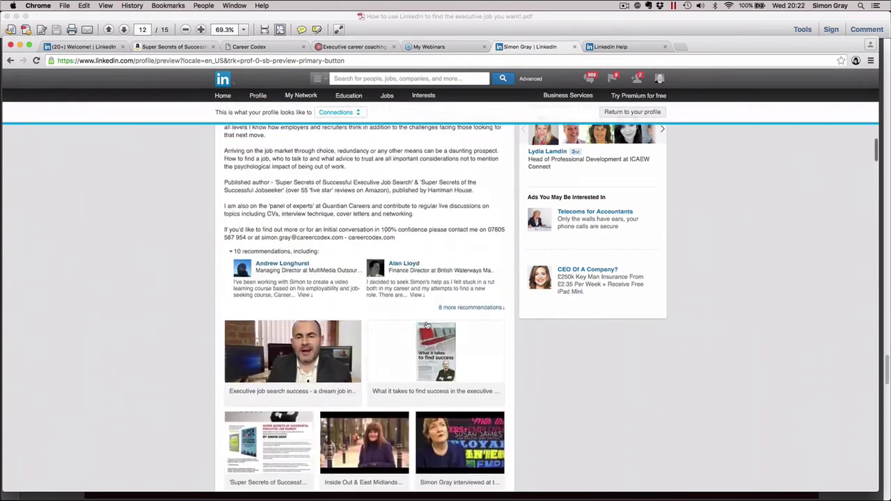
scroll(427, 325, "down", 2)
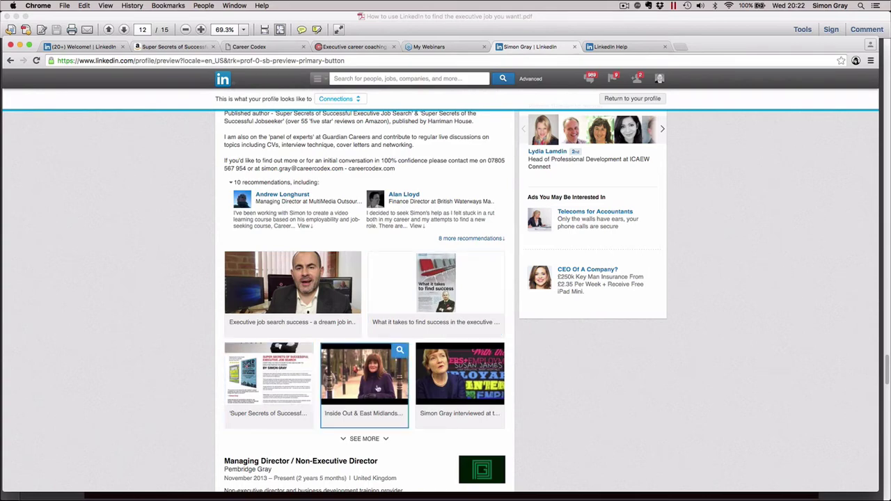
scroll(377, 388, "down", 10)
scroll(378, 383, "up", 3)
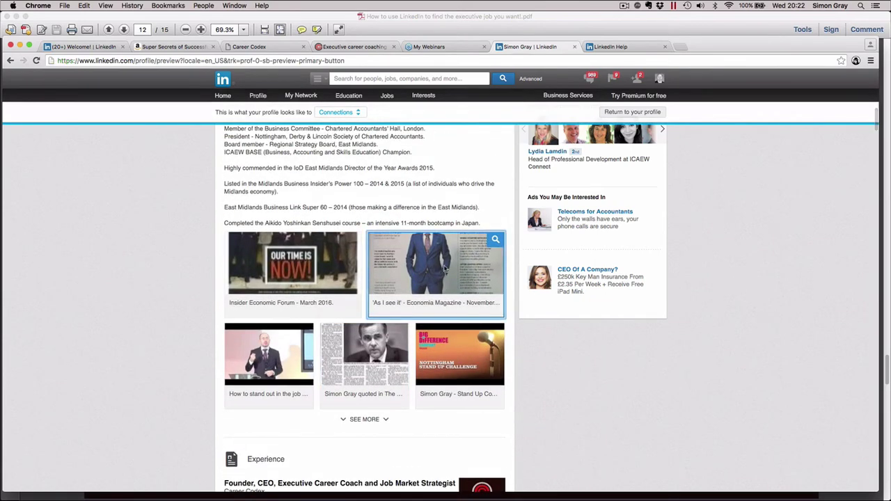
Open the Economia magazine article, then go back home and open 'View profile as' on your profile
left_click(446, 270)
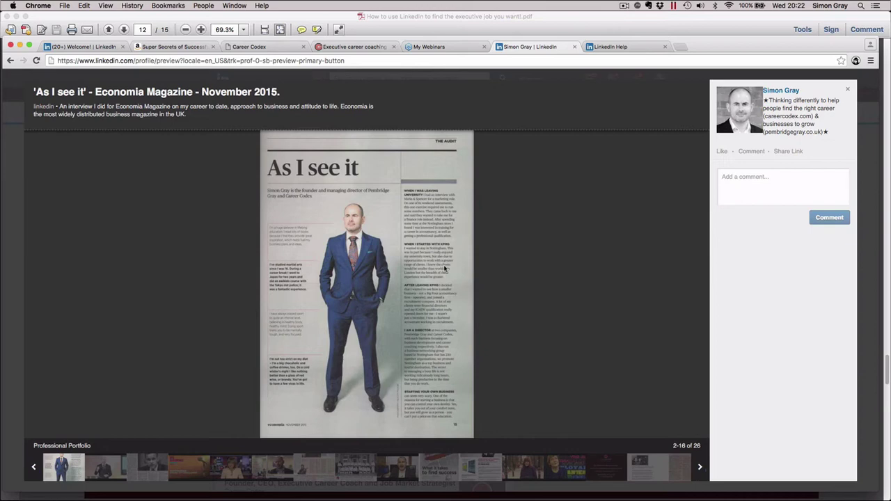
left_click(11, 60)
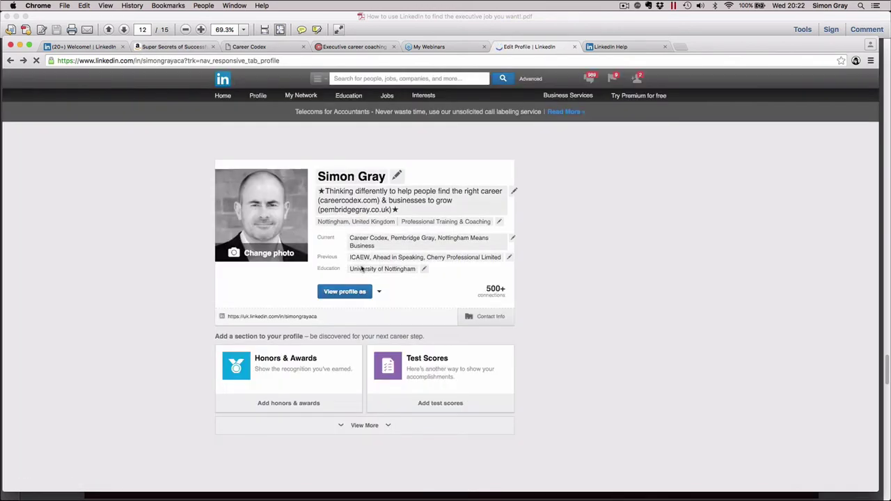
left_click(223, 97)
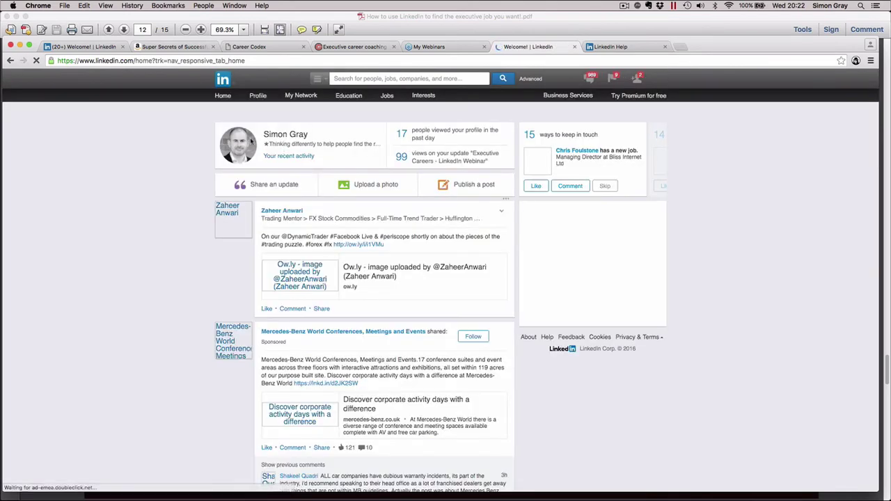
left_click(244, 142)
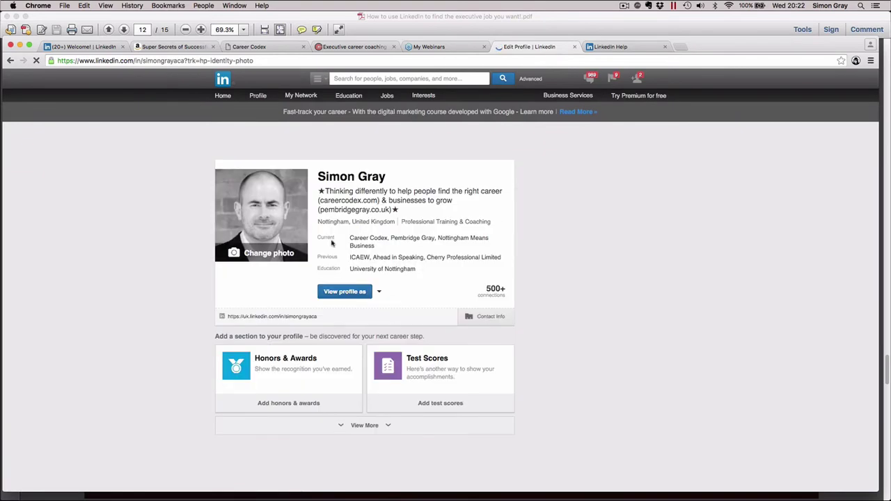
left_click(342, 294)
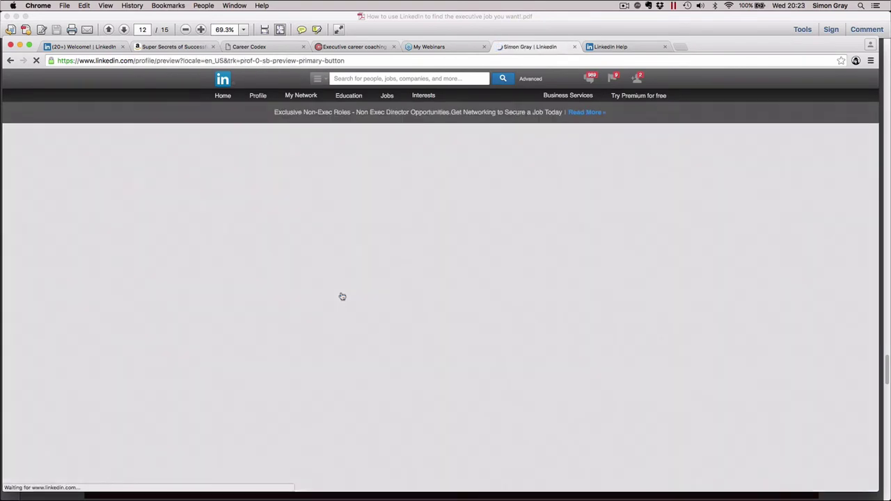
Scroll the profile preview through media and experience, back to the top, then show the Interests menu
scroll(342, 297, "down", 10)
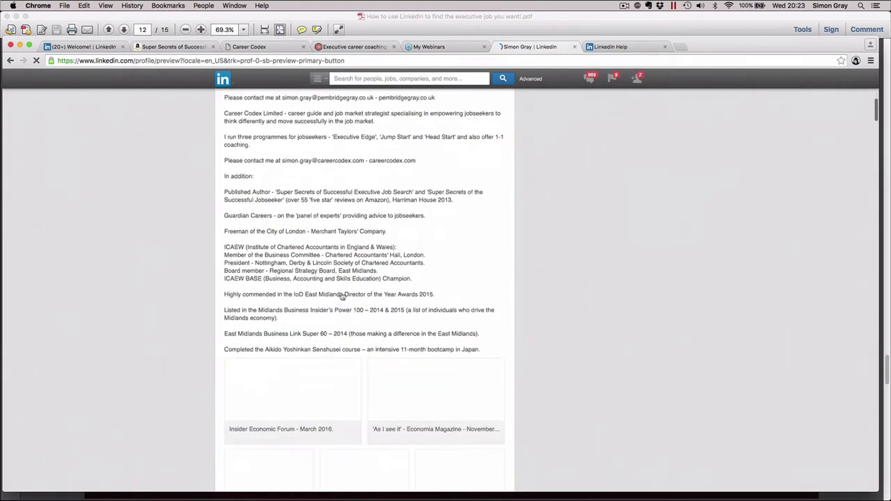
scroll(342, 297, "down", 5)
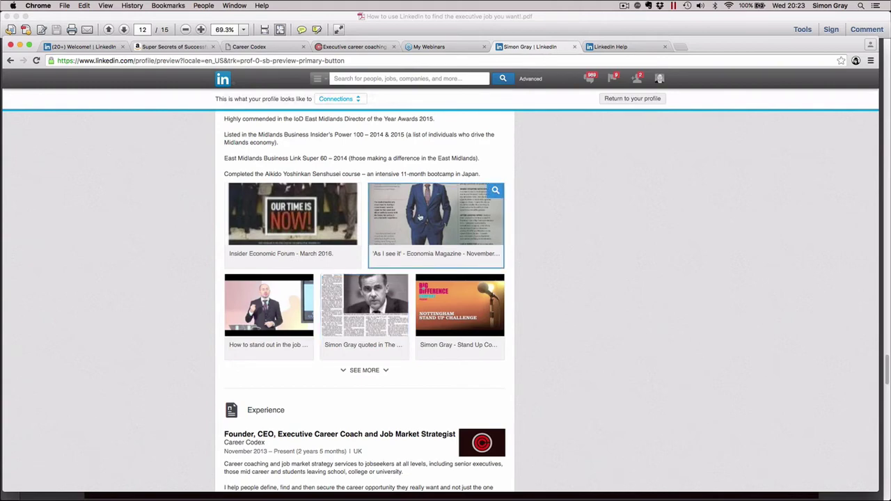
scroll(421, 218, "down", 10)
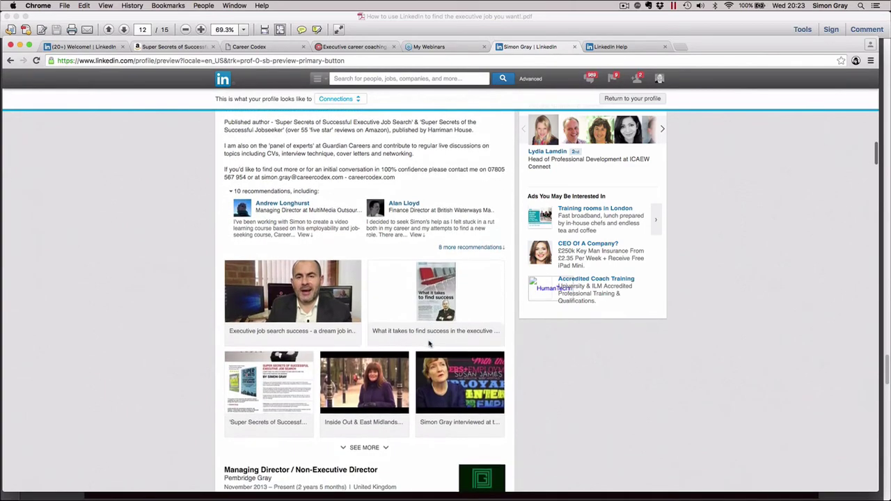
scroll(429, 343, "up", 8)
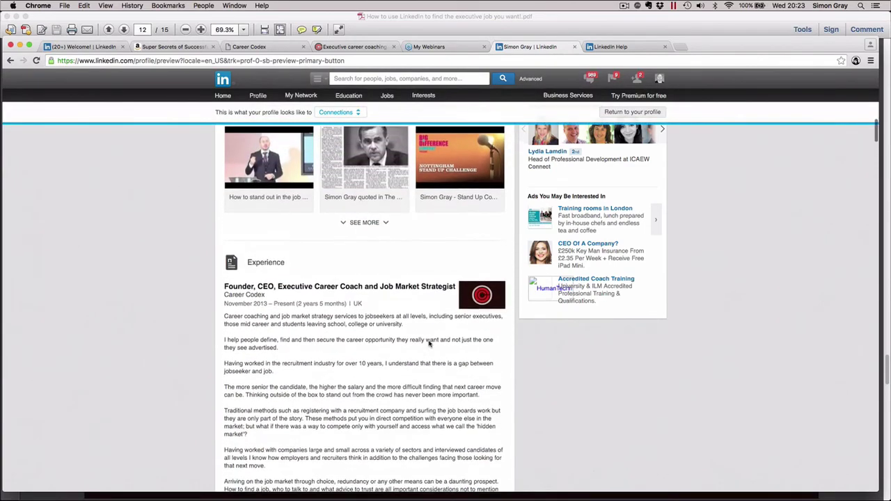
scroll(429, 343, "up", 5)
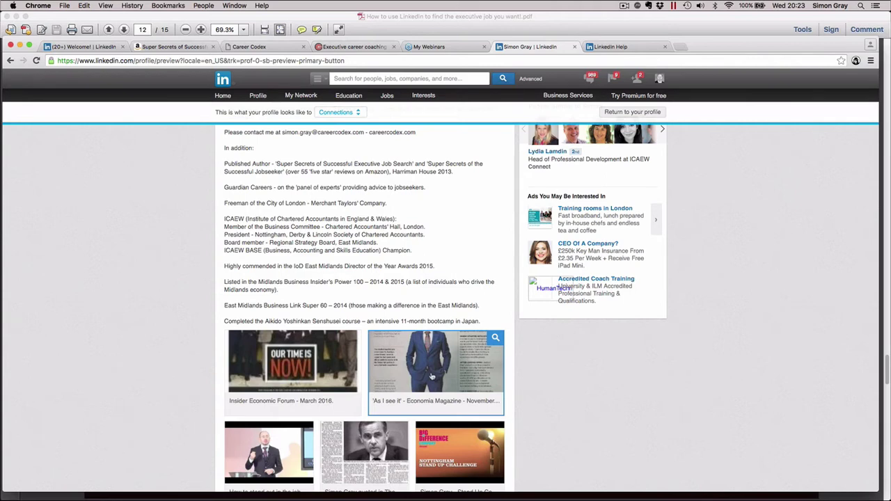
scroll(432, 376, "up", 10)
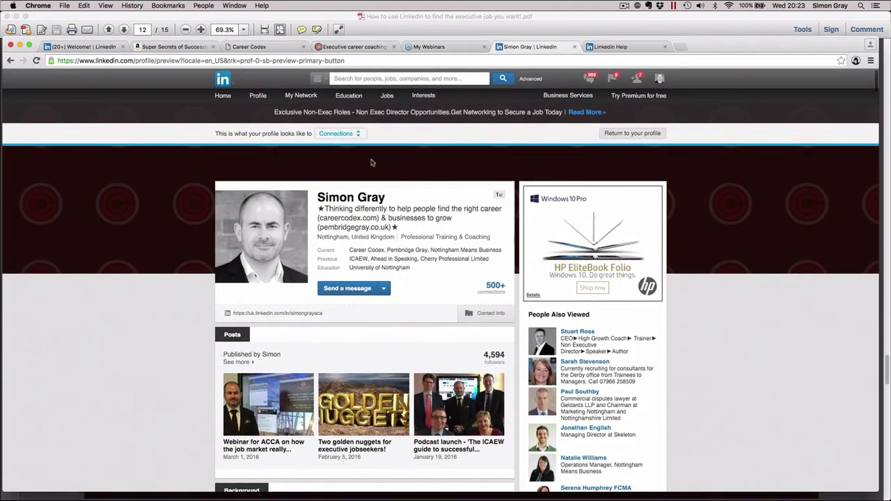
mouse_move(415, 98)
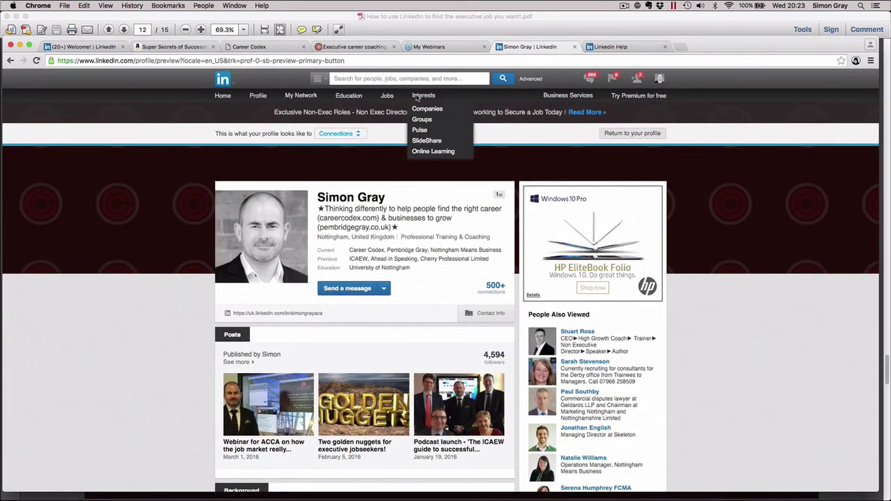
Open SlideShare from the Interests menu in a new tab, then return to the profile preview tab
left_click(424, 144)
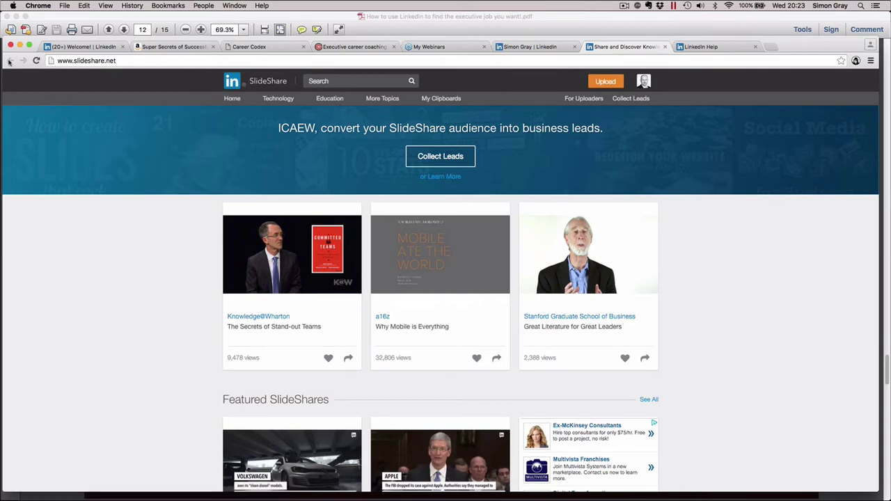
left_click(541, 47)
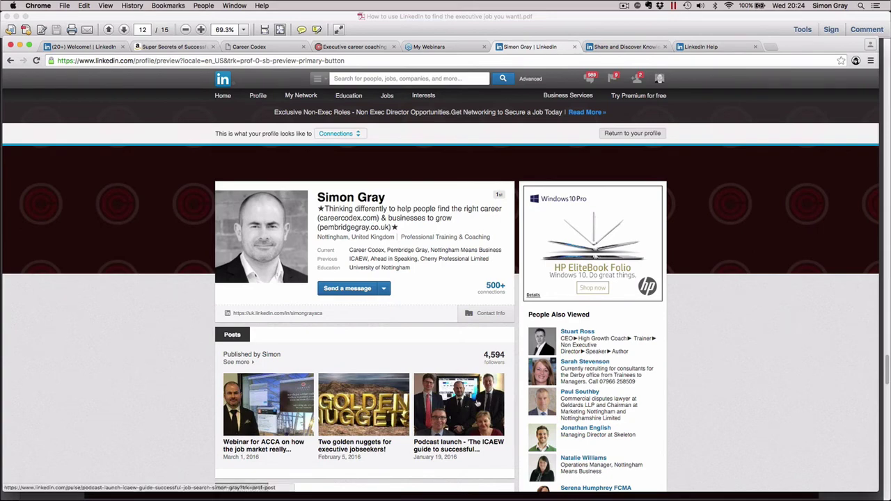
Scroll to the Background summary and back up, then type a person's name into the search box
scroll(427, 398, "down", 5)
scroll(427, 398, "down", 1)
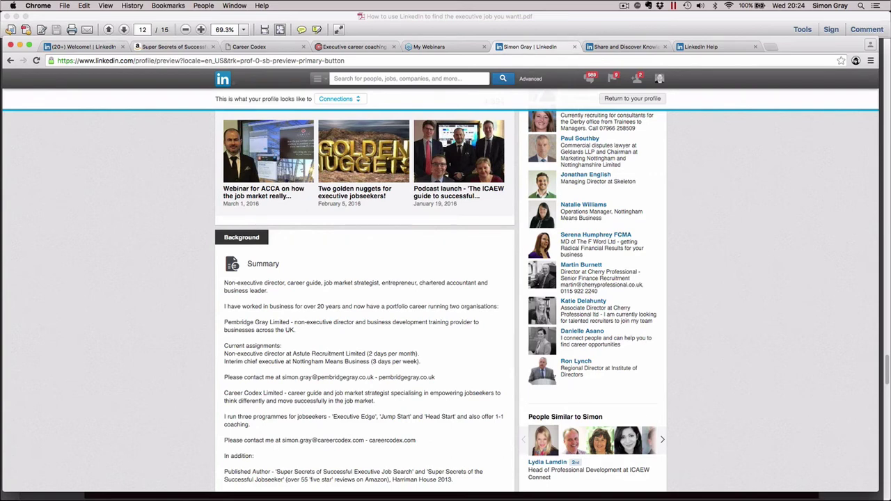
scroll(305, 319, "up", 5)
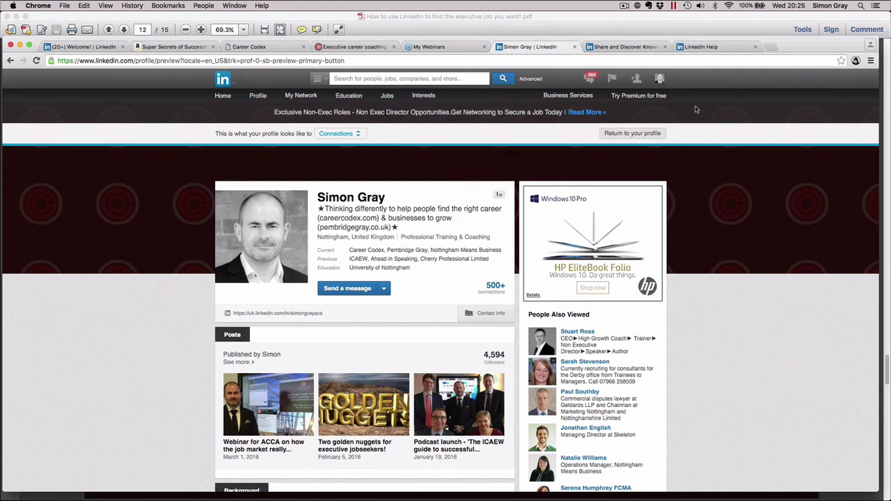
left_click(457, 78)
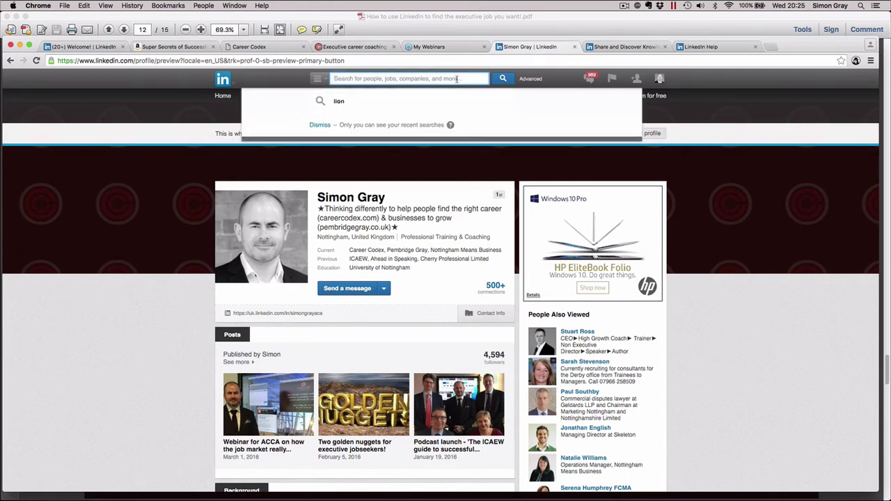
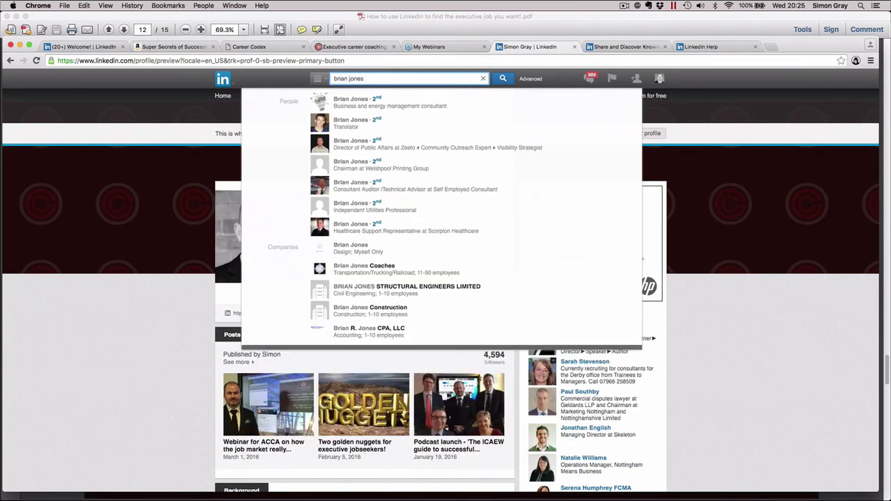
left_click(358, 123)
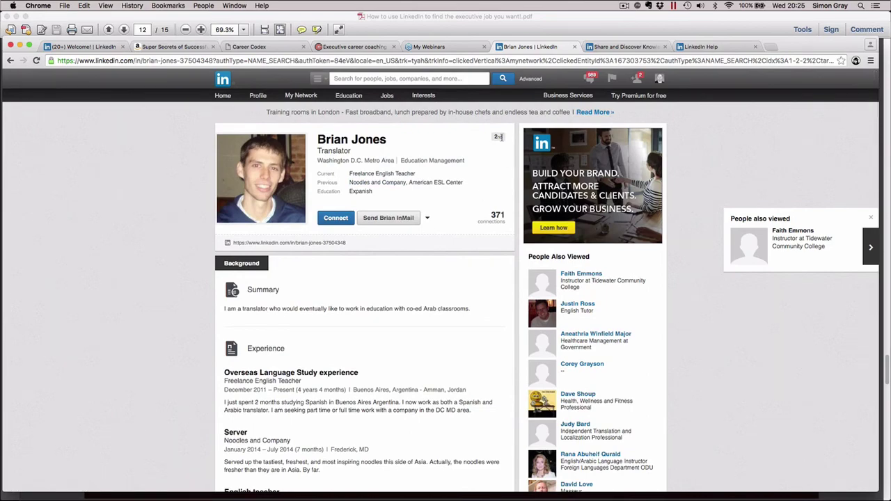
scroll(627, 318, "down", 10)
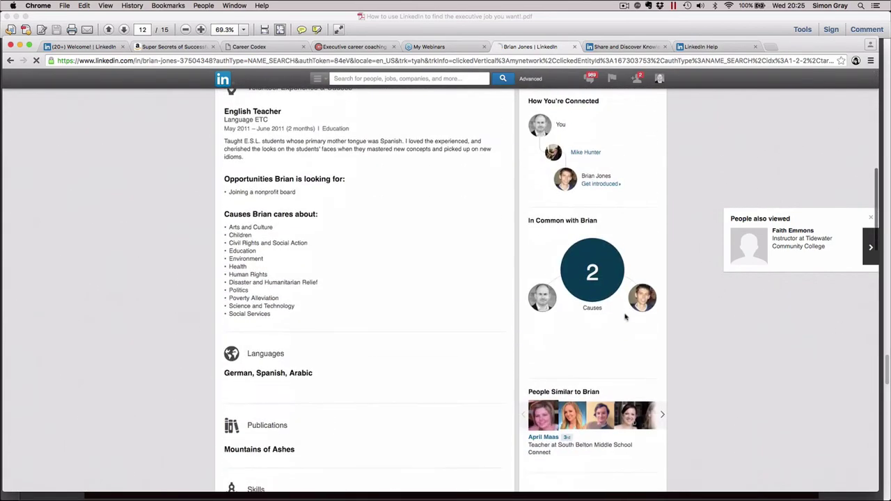
mouse_move(581, 153)
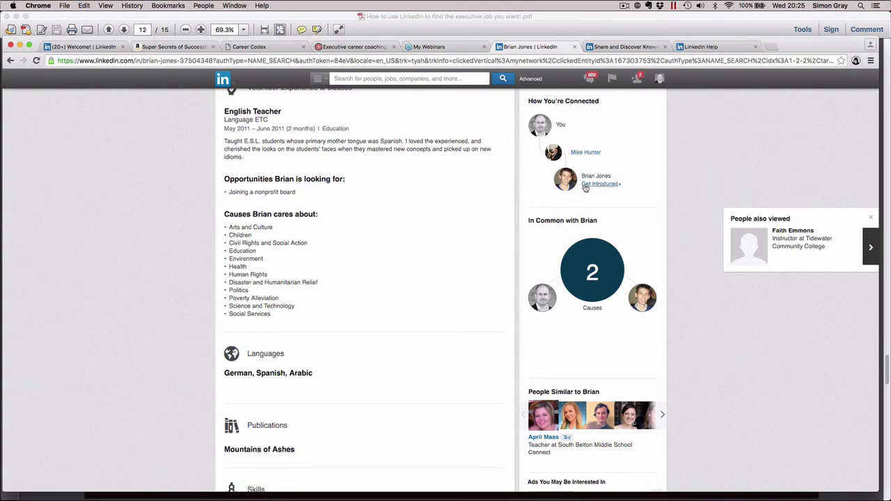
scroll(631, 189, "up", 3)
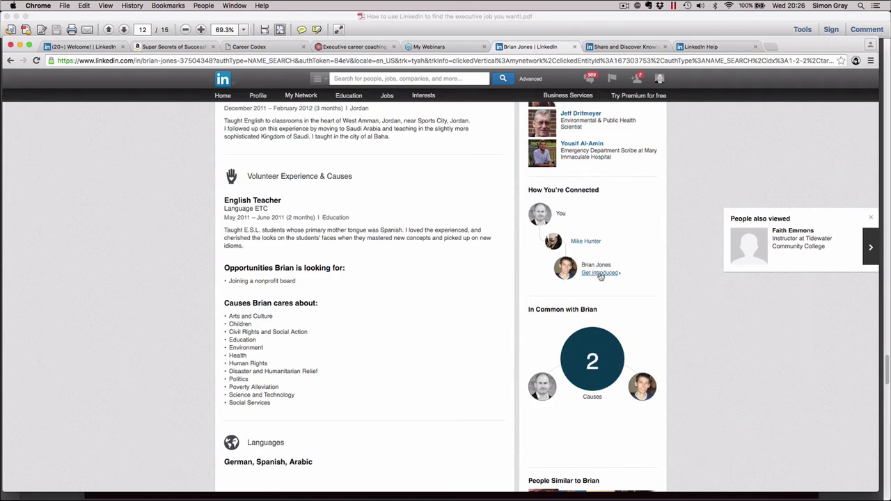
scroll(600, 277, "up", 10)
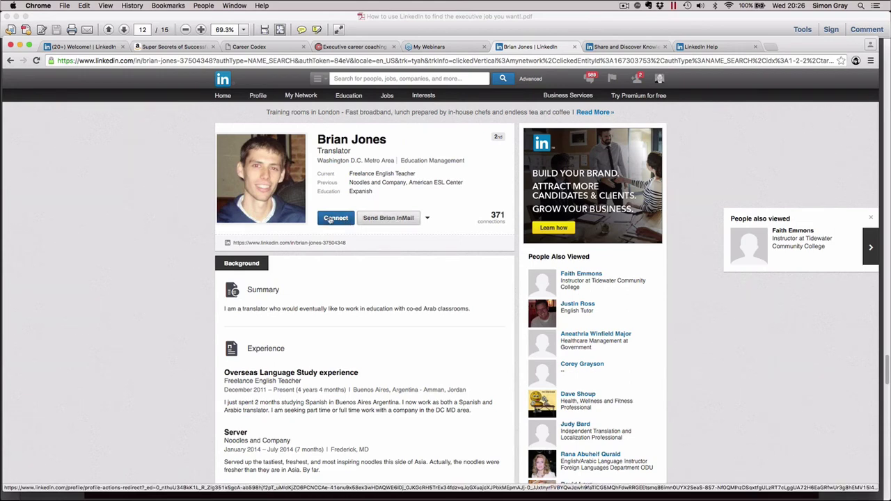
Start a connection invitation as 'We've done business together' at Career Codex (Founder, CEO)
left_click(334, 218)
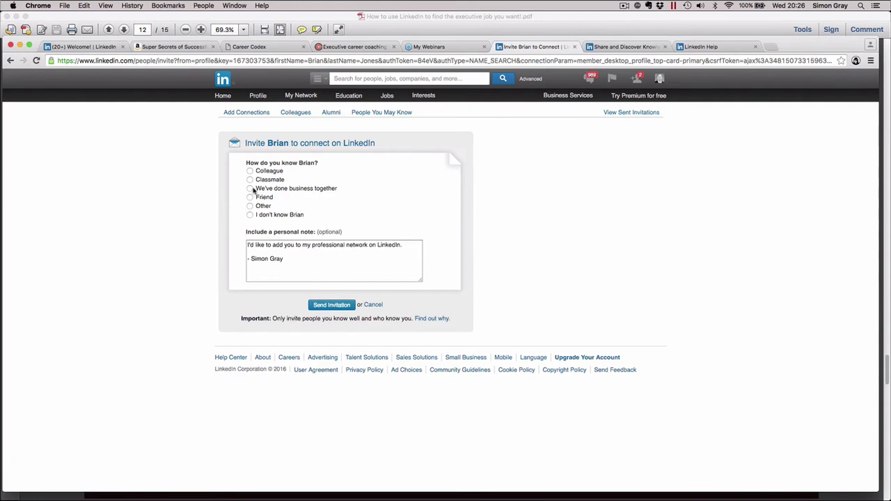
left_click(251, 188)
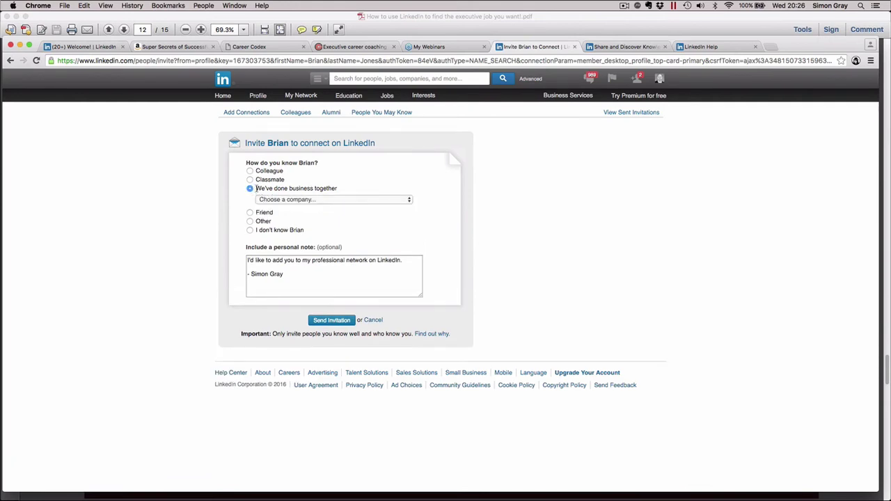
left_click(409, 203)
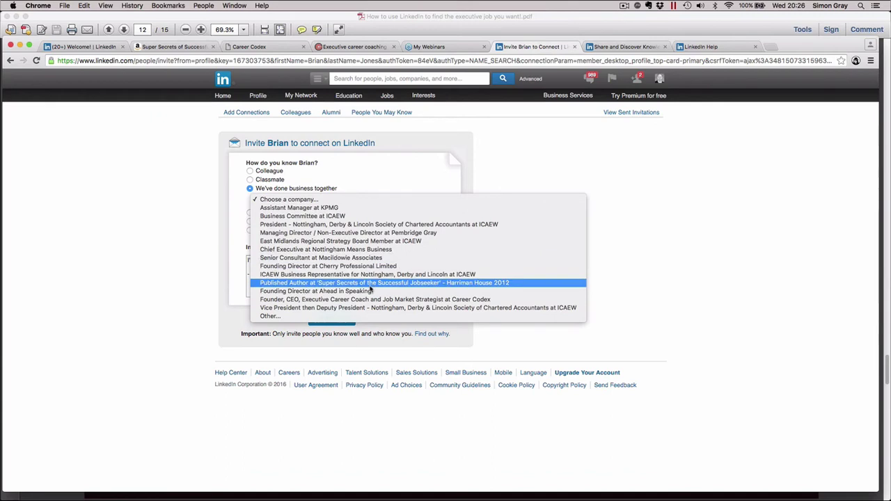
left_click(370, 301)
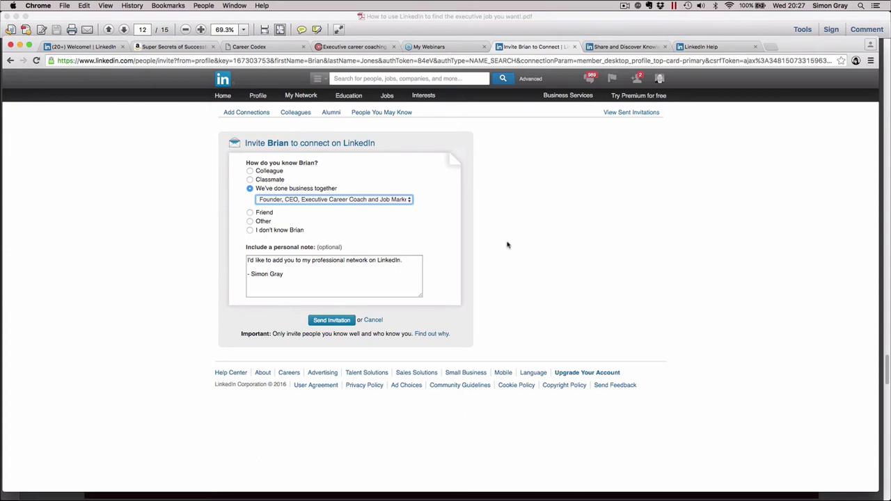
Return to the translator's profile and read down to its followed companies and schools, then back up
left_click(10, 61)
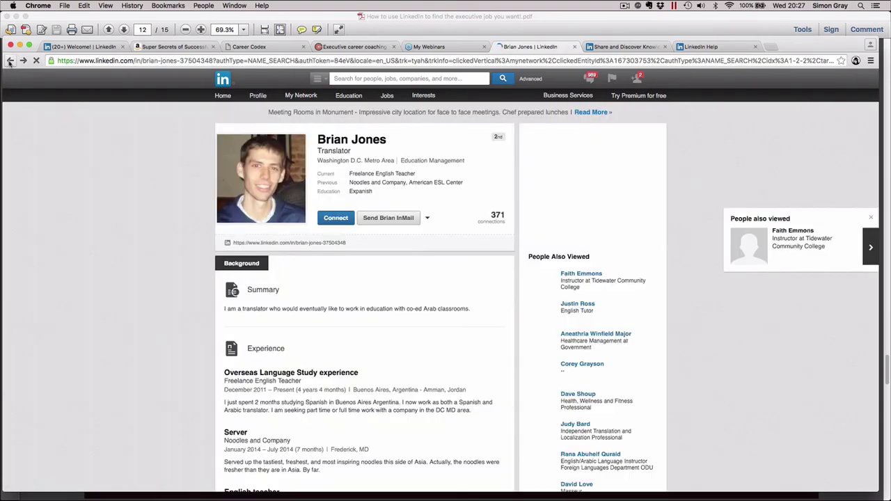
scroll(290, 250, "down", 20)
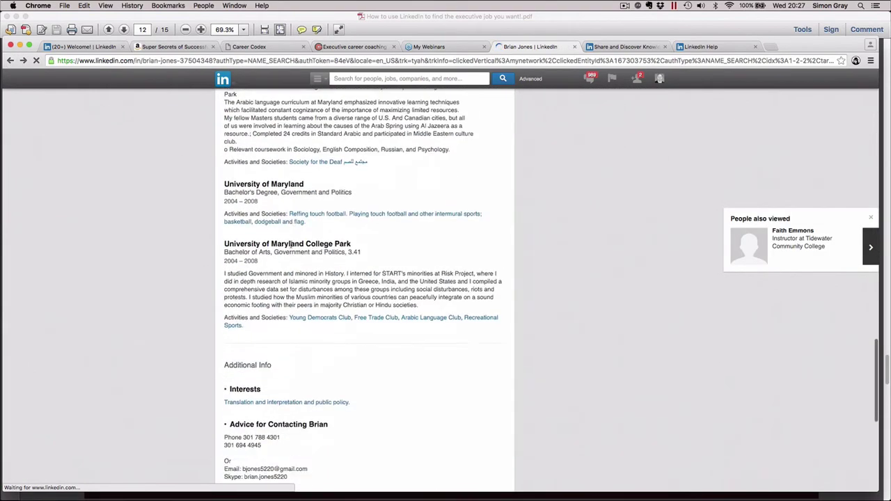
scroll(290, 245, "down", 10)
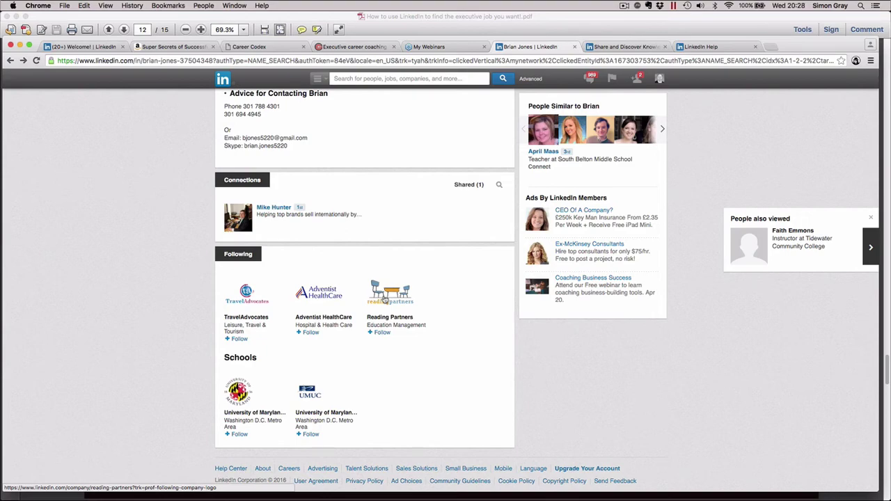
scroll(385, 298, "up", 15)
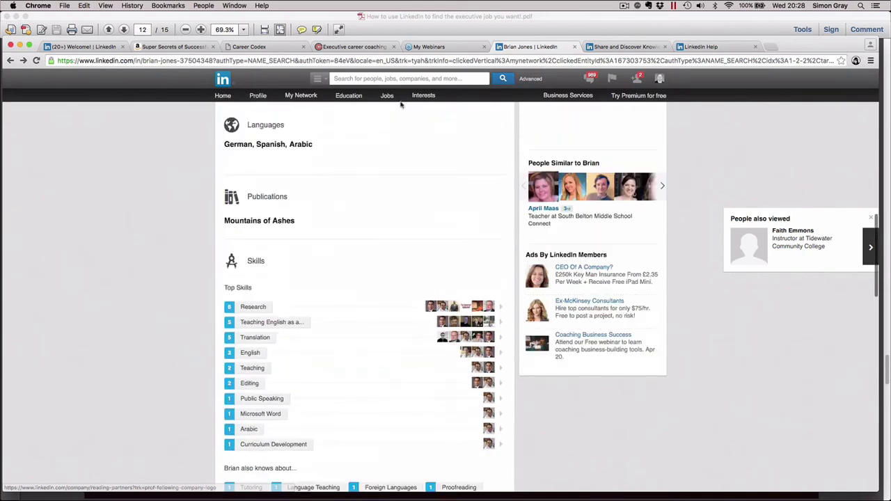
Open the Chief Financial Officer (CFO) Network group via Interests > Groups > My Groups
mouse_move(424, 97)
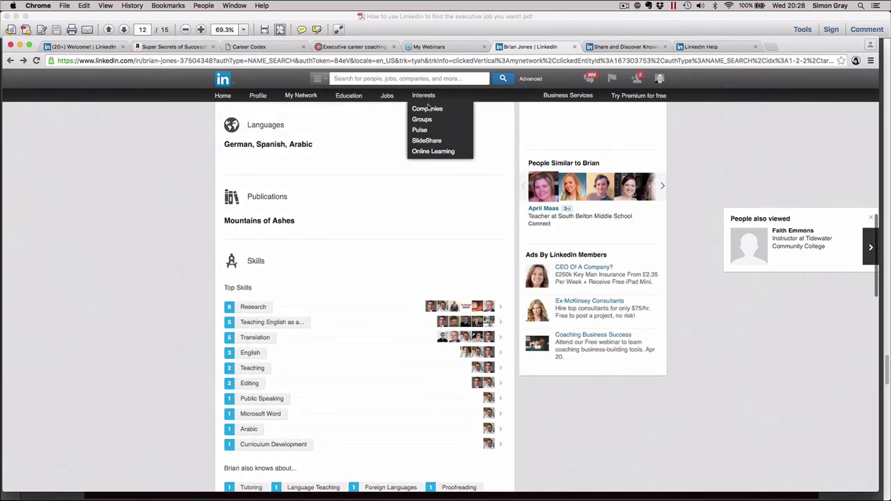
left_click(423, 120)
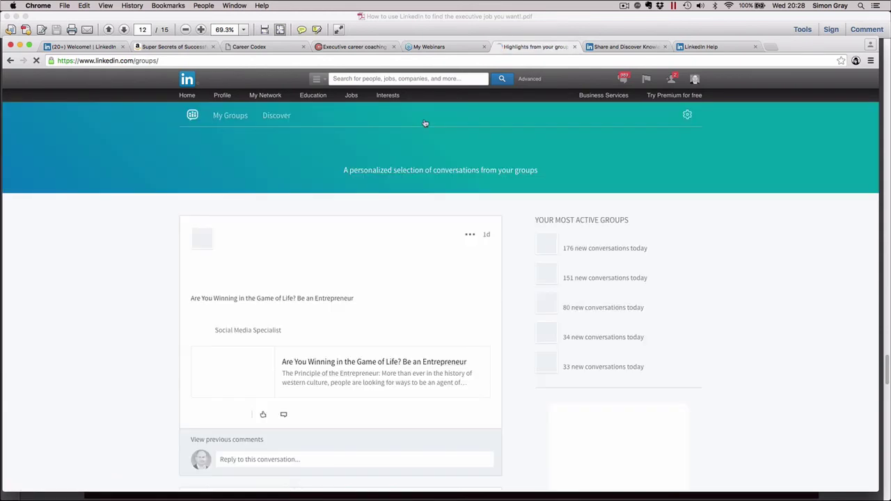
left_click(227, 116)
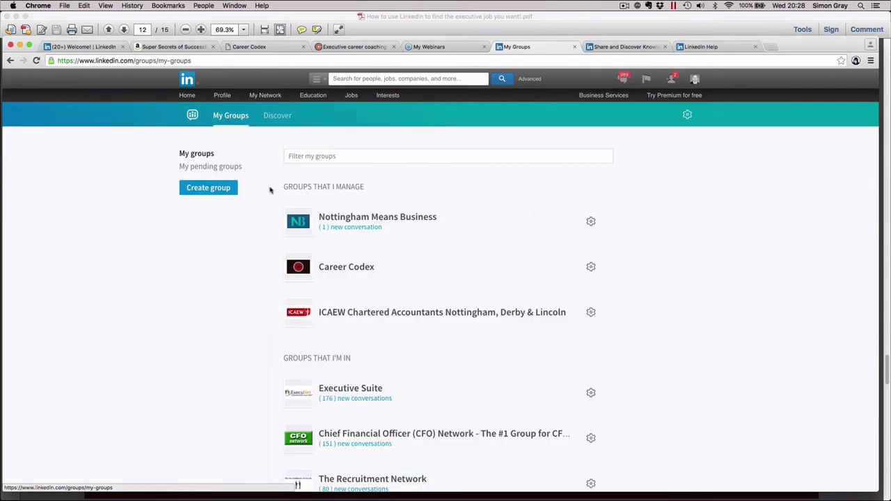
left_click(344, 434)
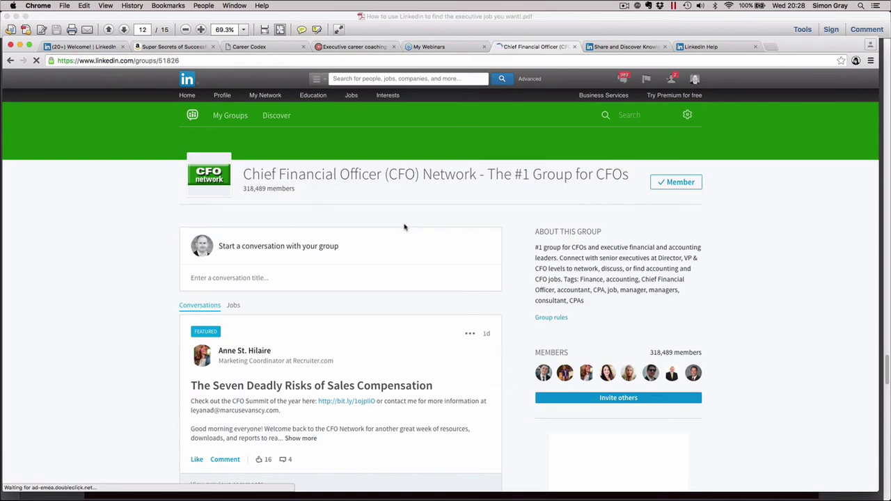
scroll(530, 245, "down", 3)
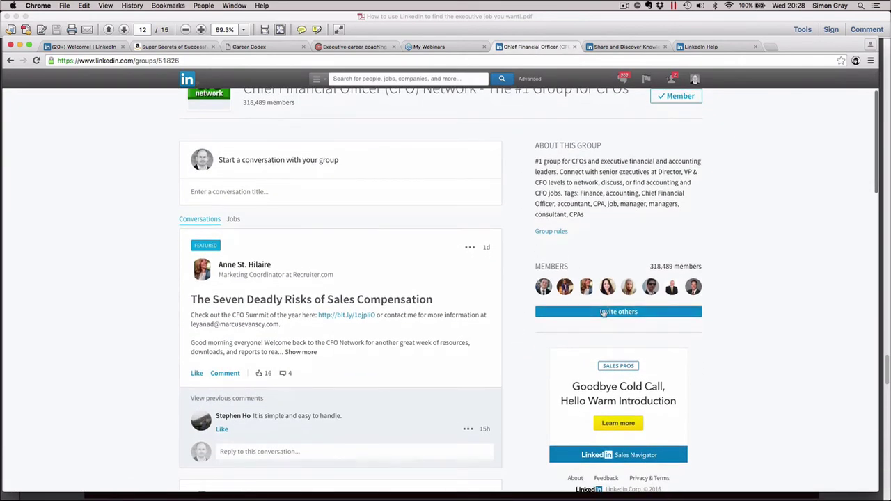
Open the group's 318,489-member list and browse through the members' names and headlines
left_click(663, 266)
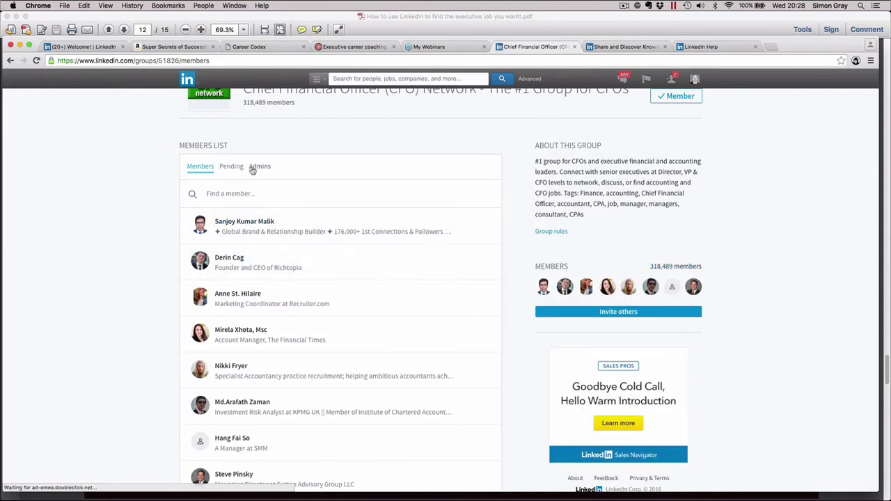
scroll(260, 323, "down", 5)
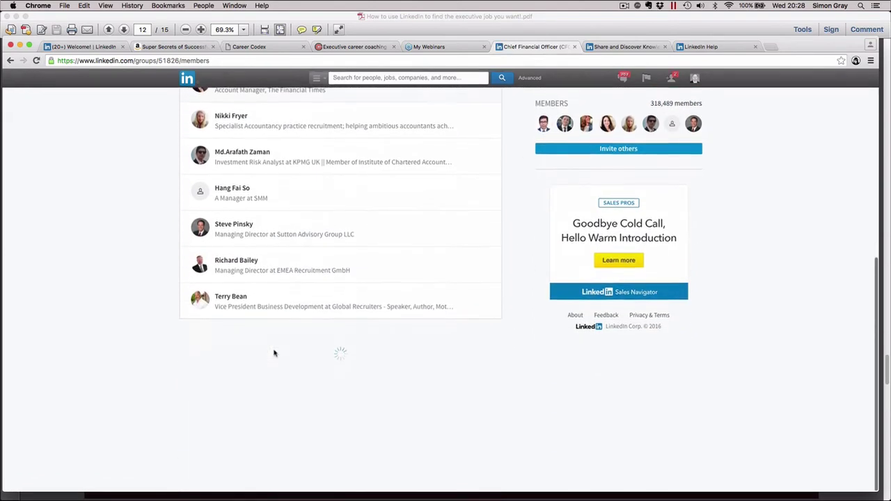
scroll(279, 380, "down", 7)
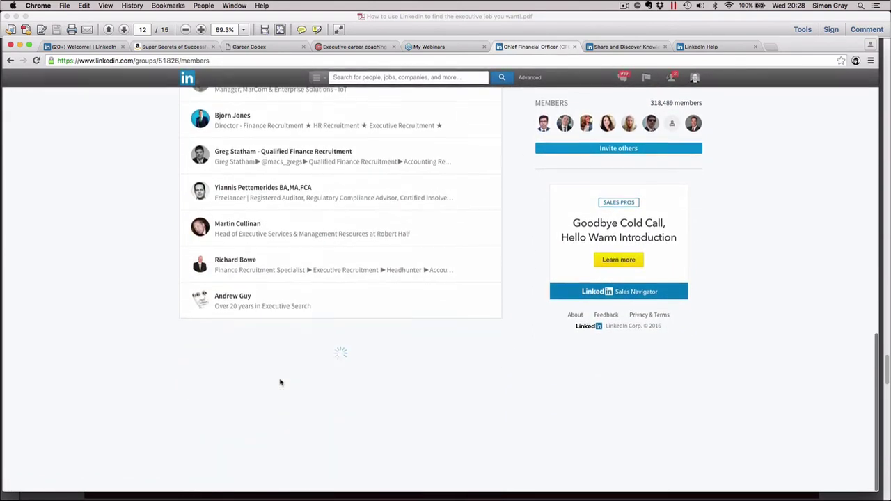
scroll(292, 379, "down", 7)
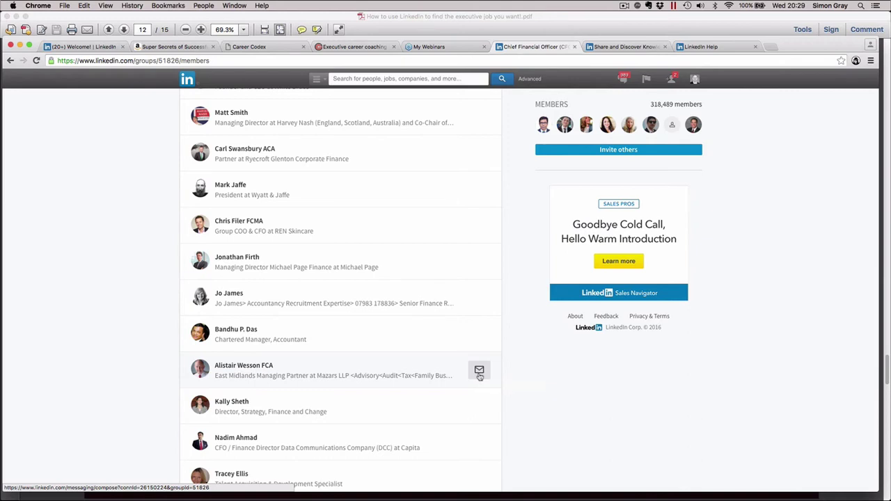
scroll(471, 295, "up", 15)
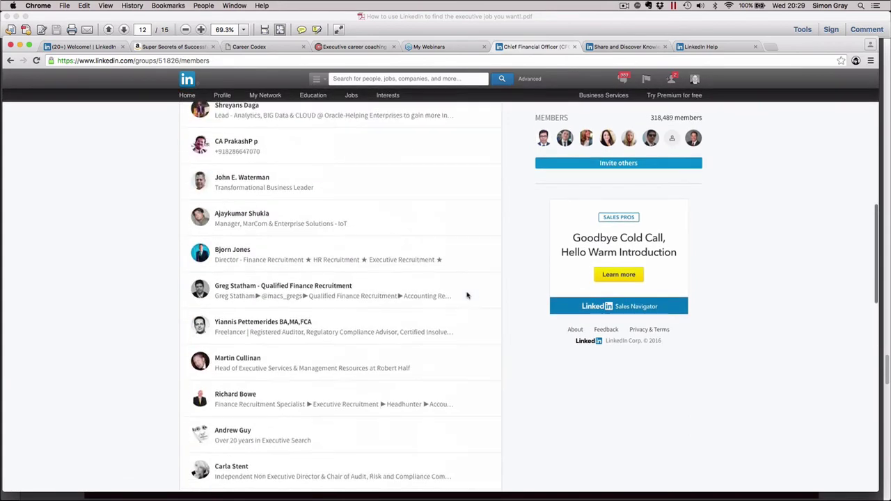
Review the Posts and Summary sections of your own profile, then go back to the home feed
left_click(188, 98)
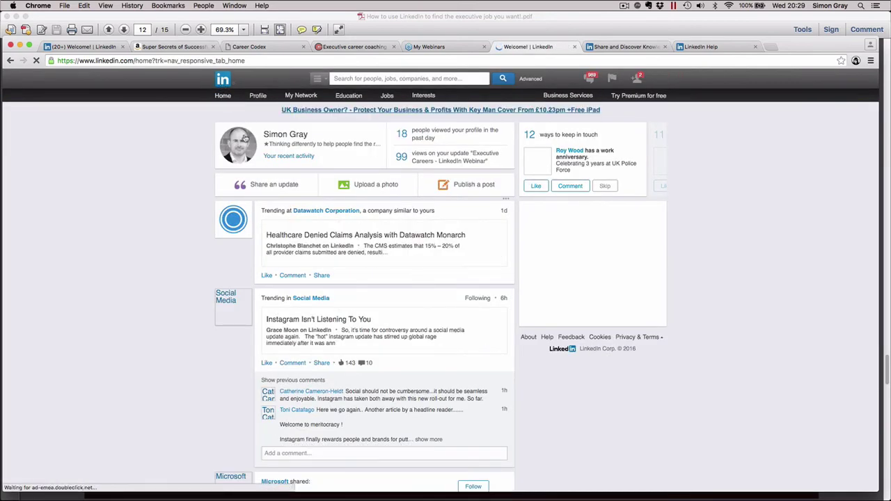
left_click(245, 139)
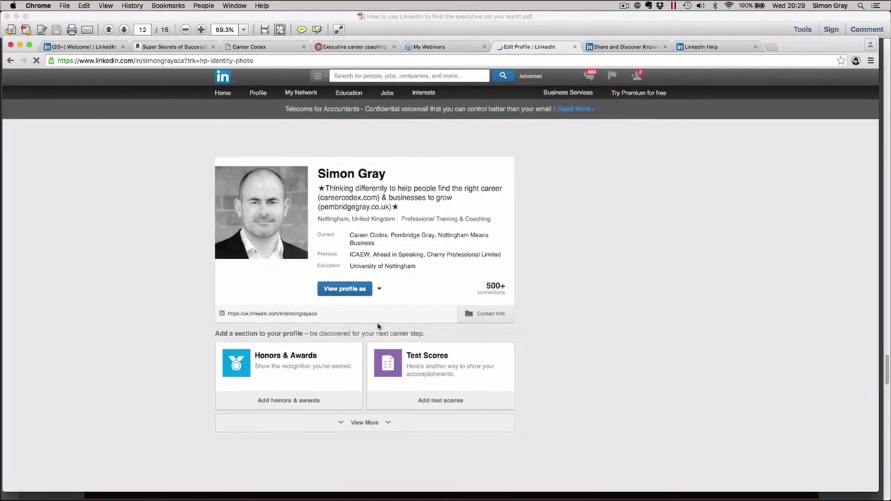
scroll(533, 346, "down", 10)
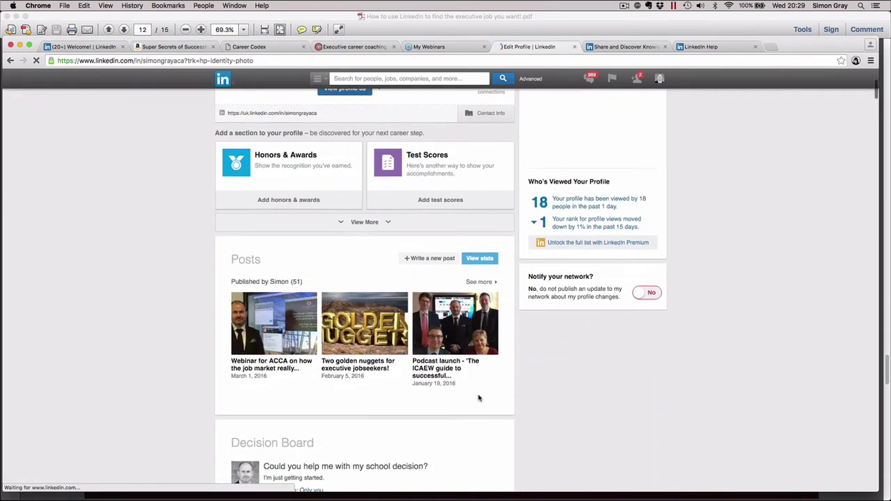
scroll(474, 394, "down", 3)
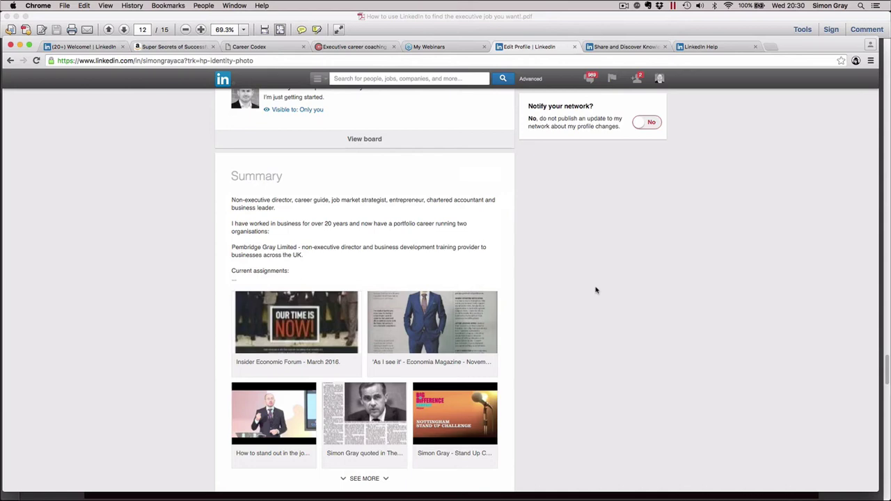
scroll(596, 290, "up", 10)
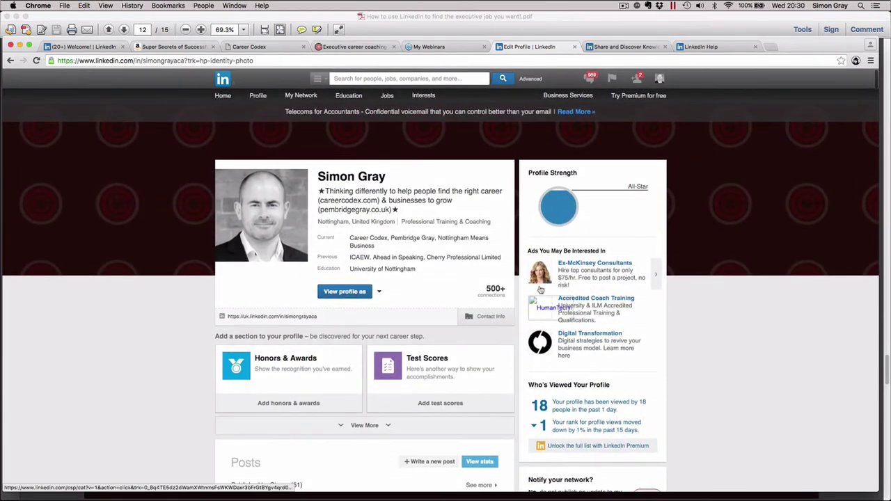
mouse_move(476, 159)
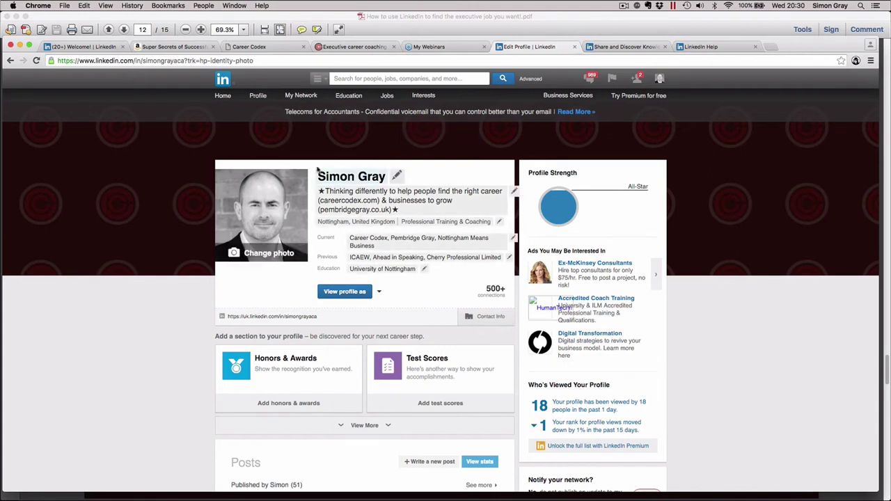
left_click(227, 97)
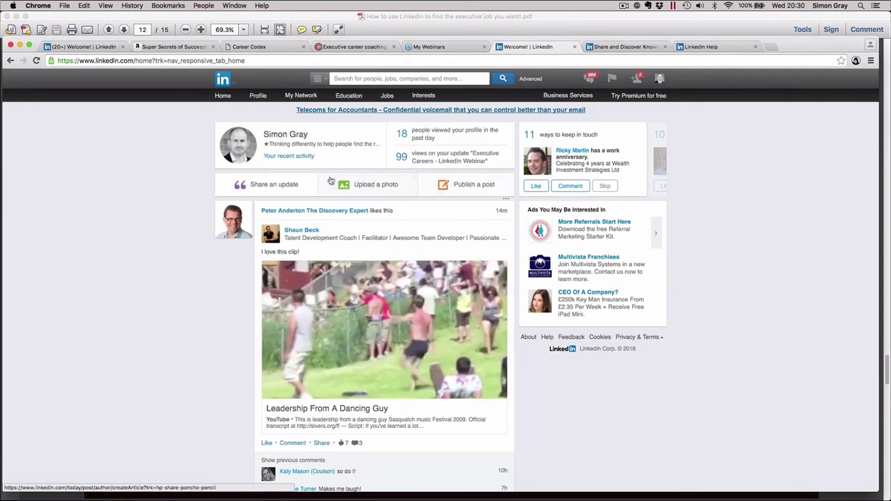
Start a new status update with Share an update
left_click(274, 185)
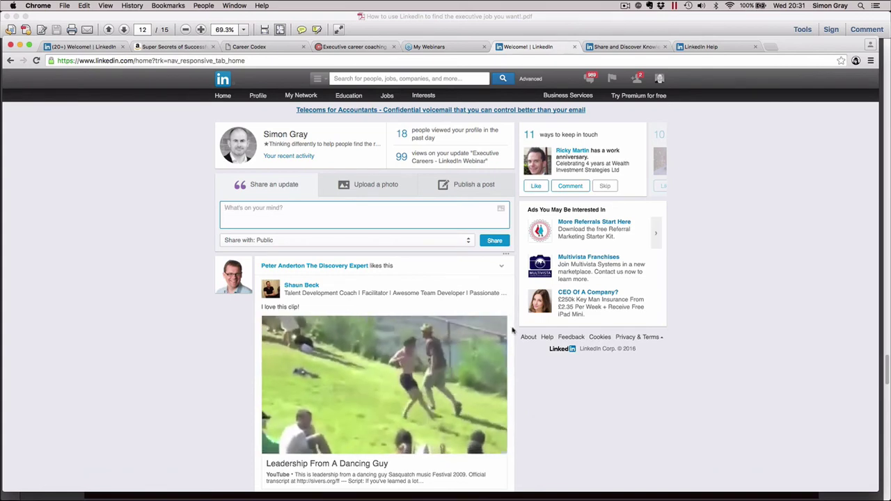
scroll(610, 381, "down", 3)
scroll(611, 381, "up", 3)
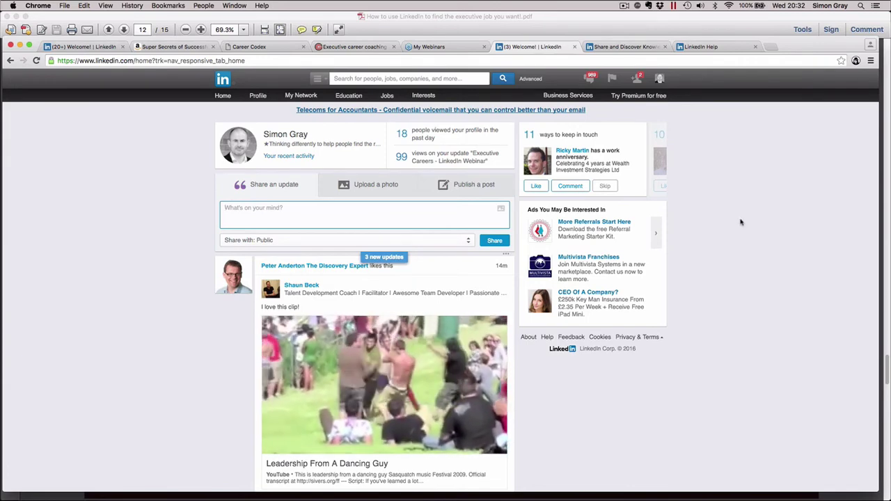
Reload the home feed via Home and scroll through its updates
left_click(226, 97)
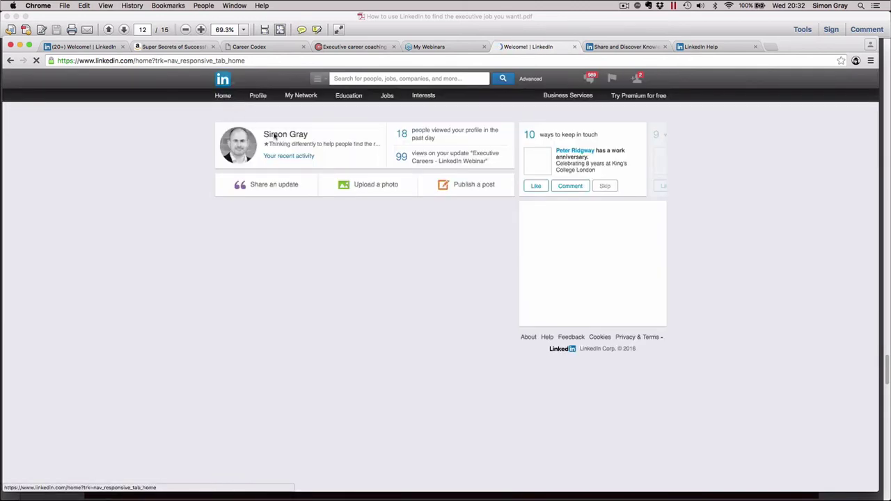
scroll(635, 388, "down", 1)
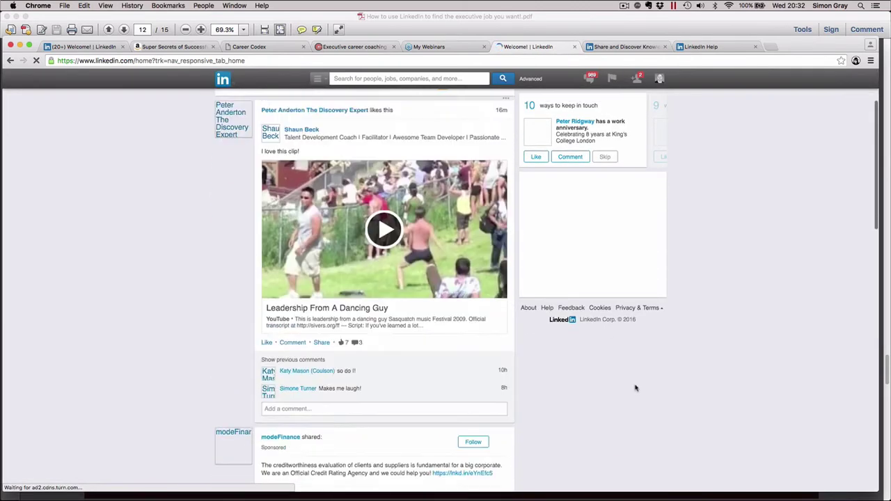
scroll(550, 228, "down", 5)
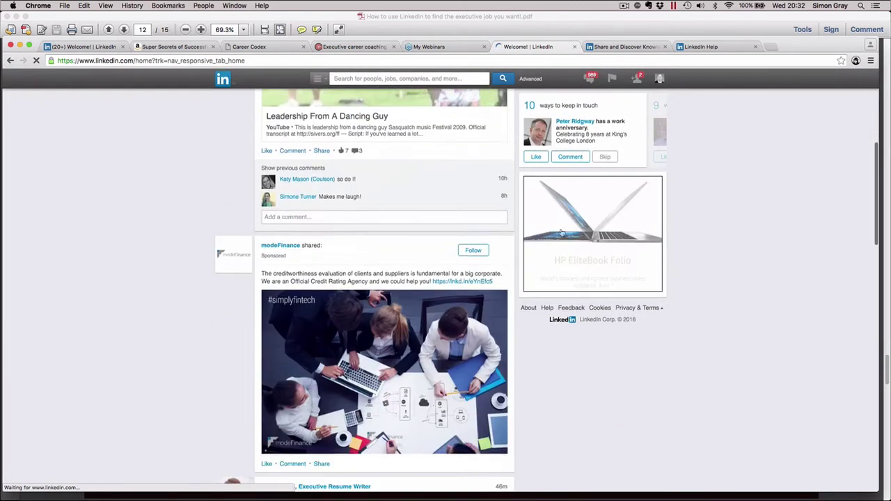
scroll(226, 108, "up", 5)
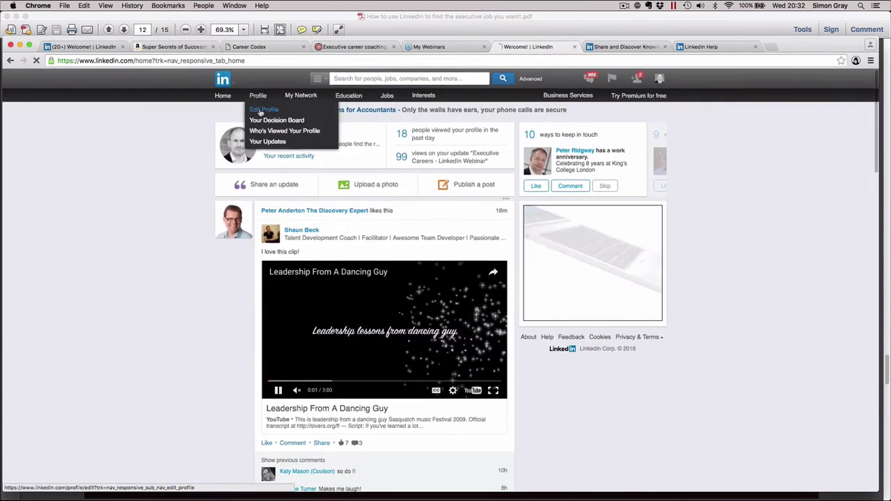
Look through the Edit Profile page, then go back to the home feed
left_click(263, 110)
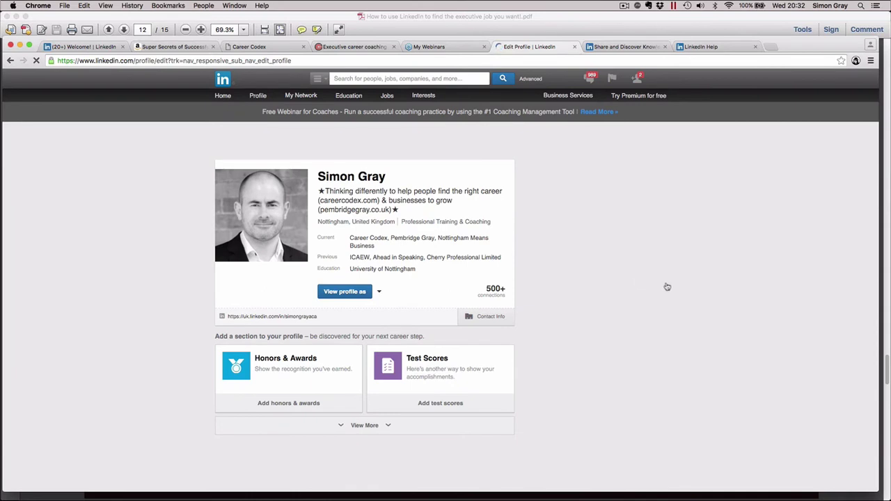
scroll(667, 287, "down", 2)
scroll(667, 287, "down", 4)
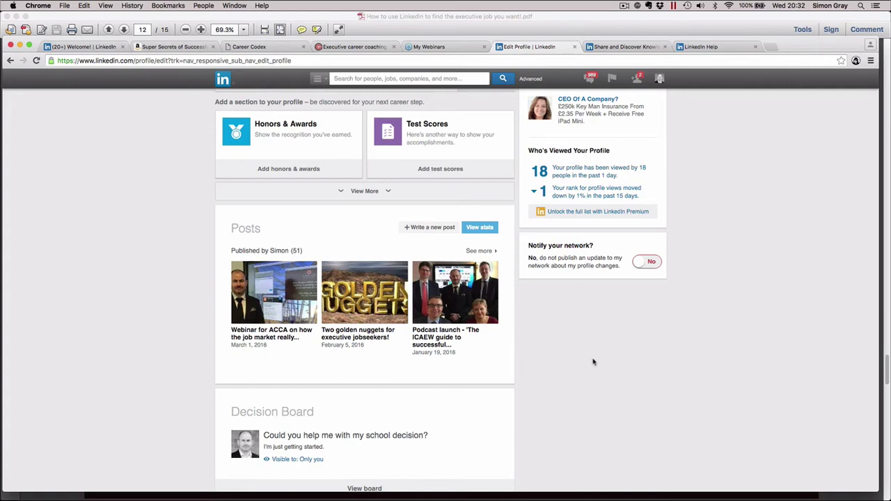
scroll(593, 361, "up", 5)
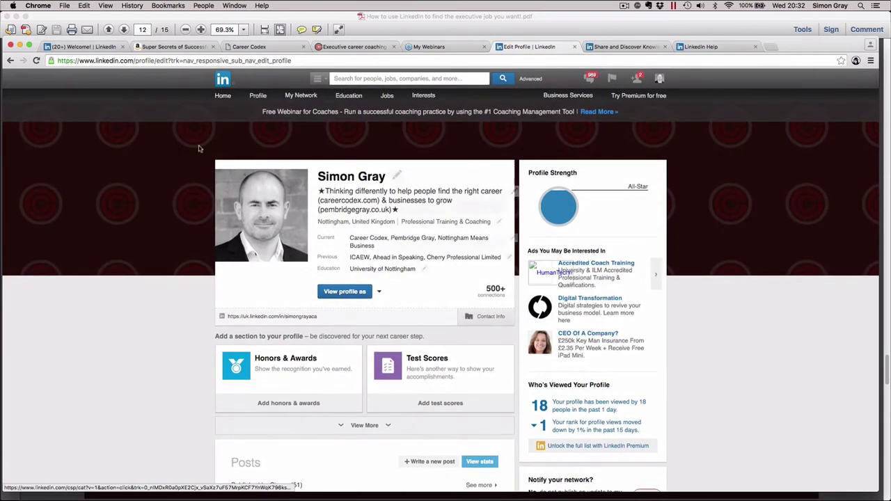
left_click(221, 99)
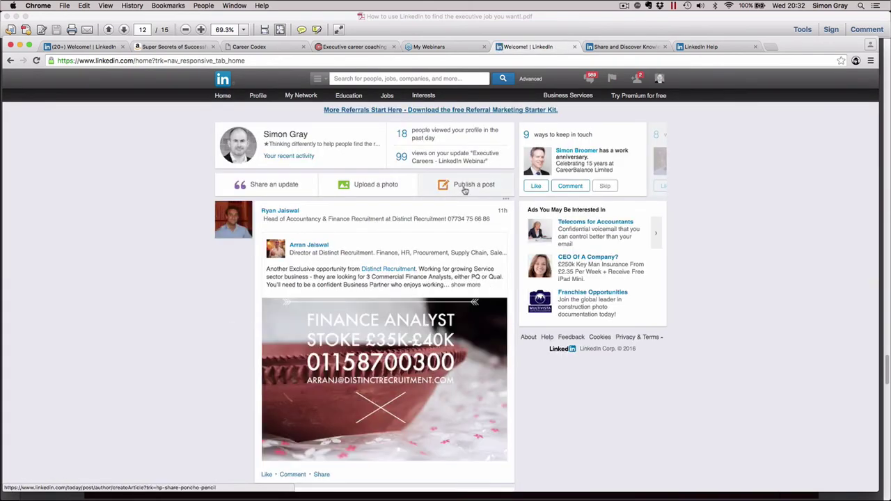
left_click(465, 191)
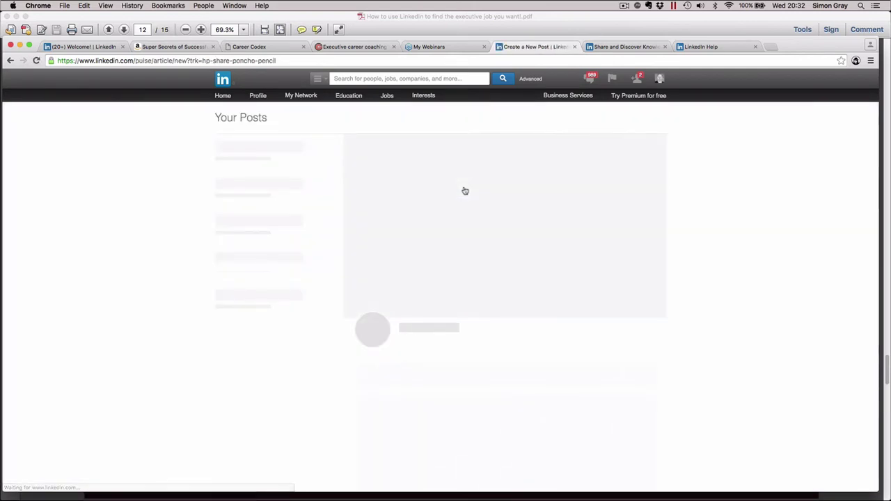
scroll(372, 314, "down", 3)
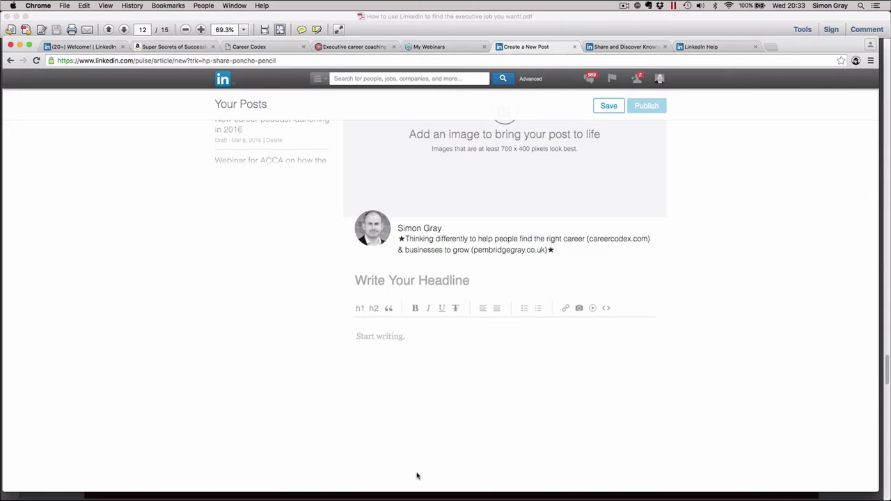
left_click(12, 61)
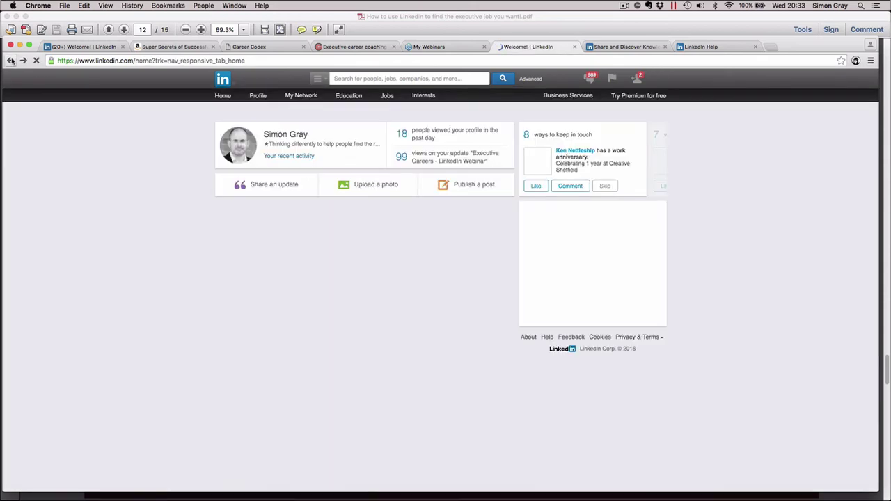
Open your own profile from the home page photo and scroll through its sections
left_click(237, 156)
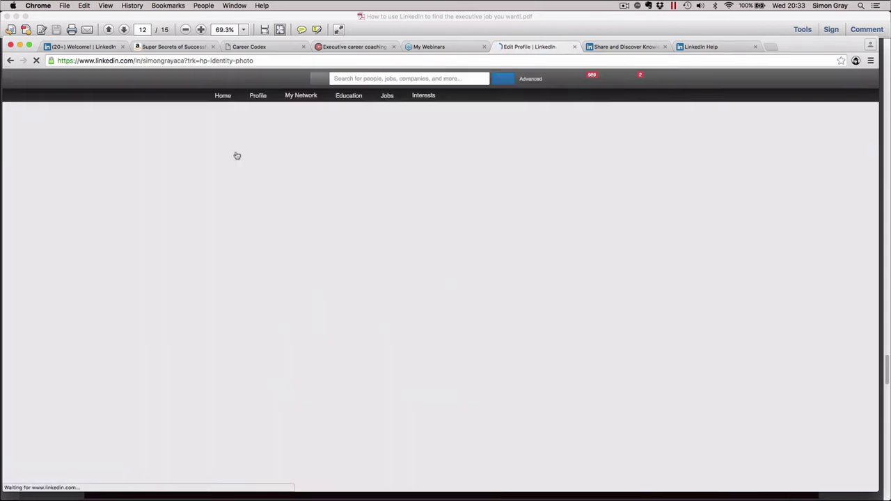
scroll(426, 403, "down", 5)
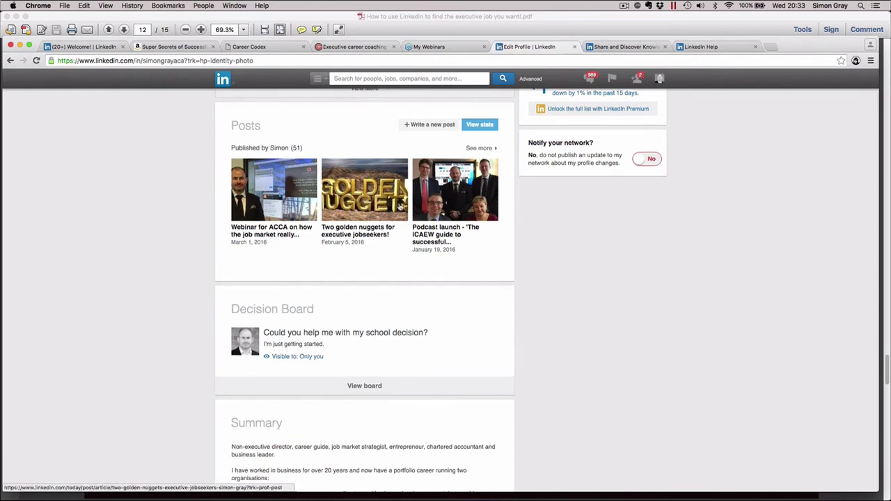
scroll(400, 206, "up", 5)
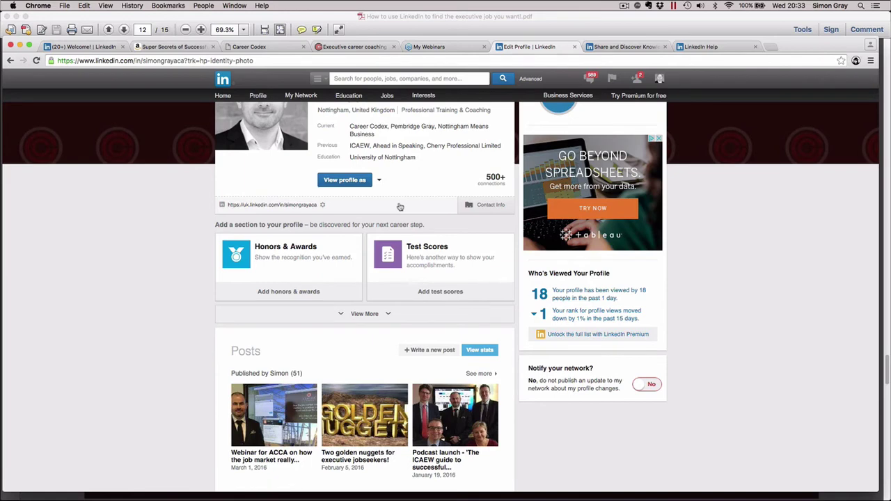
scroll(425, 408, "down", 2)
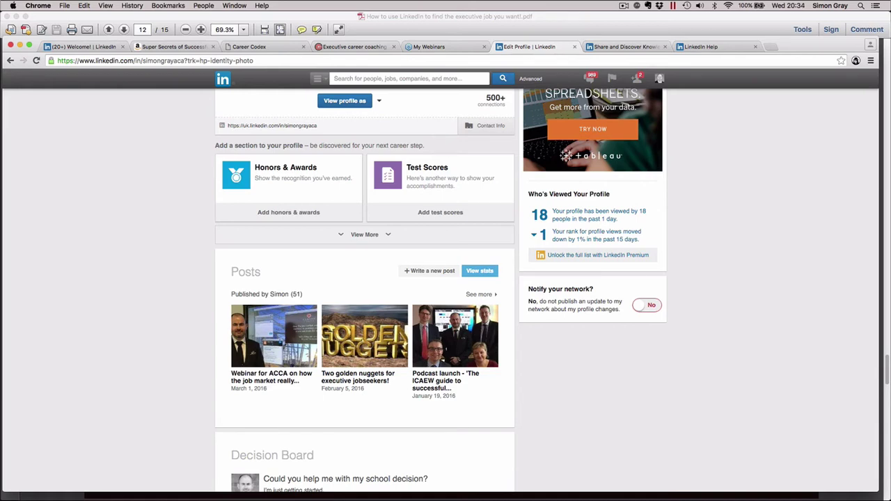
scroll(702, 202, "up", 5)
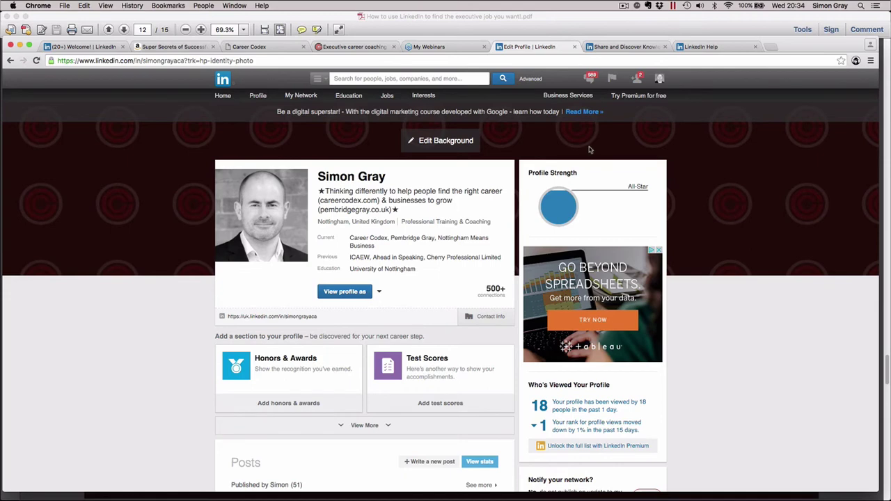
Open the My Groups list under Interests > Groups and scroll through the groups
mouse_move(428, 99)
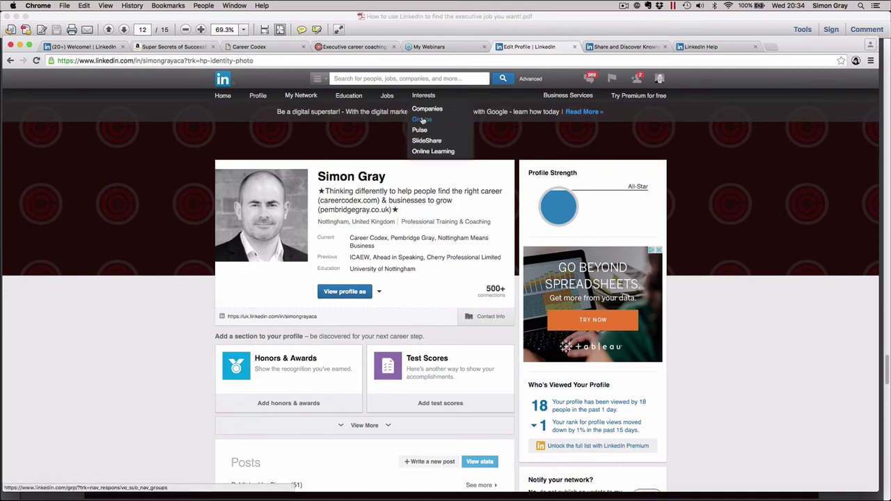
left_click(422, 121)
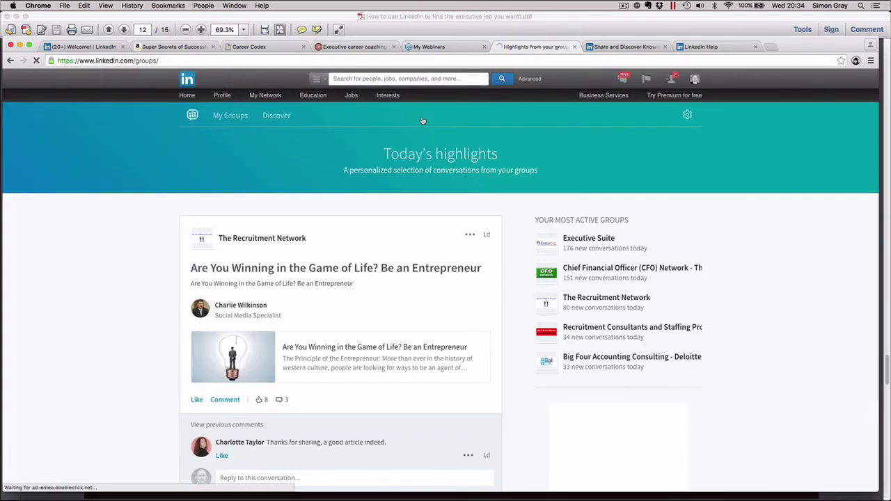
left_click(235, 119)
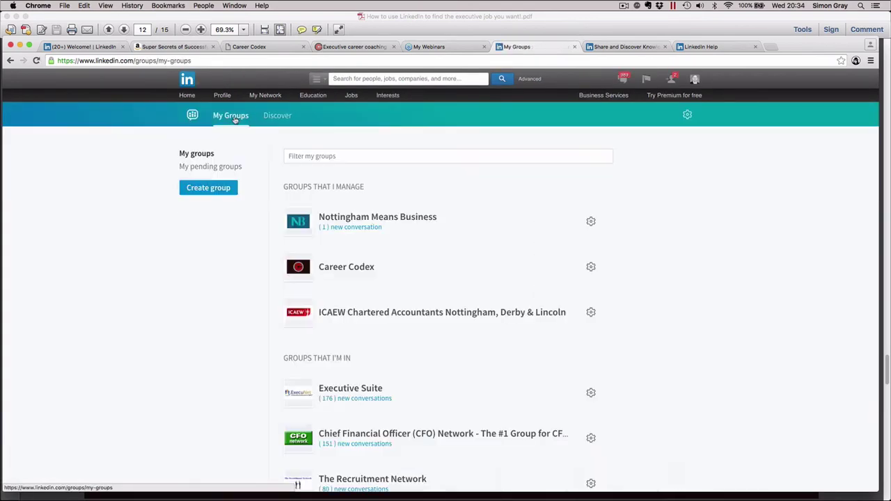
scroll(392, 298, "down", 10)
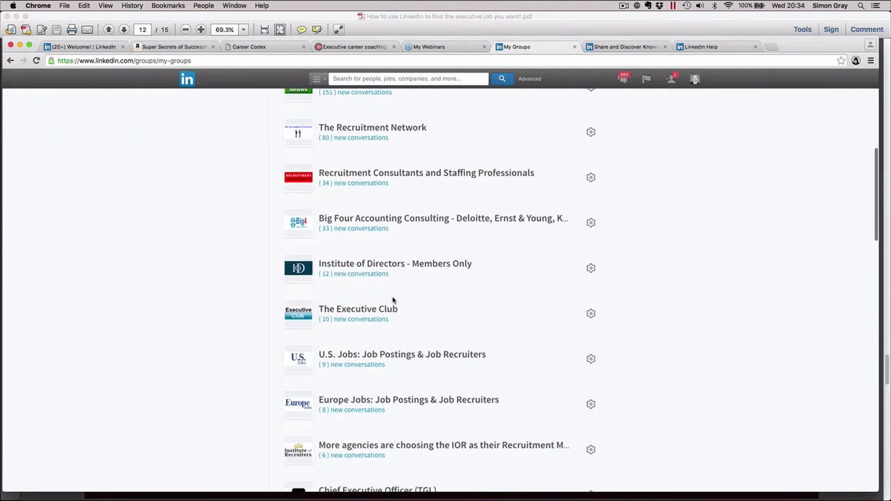
scroll(392, 301, "down", 3)
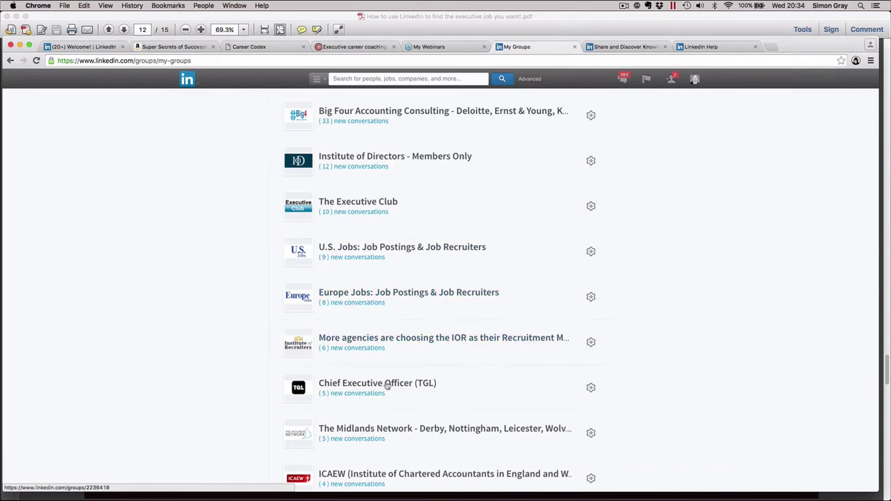
scroll(362, 348, "down", 3)
scroll(354, 397, "down", 2)
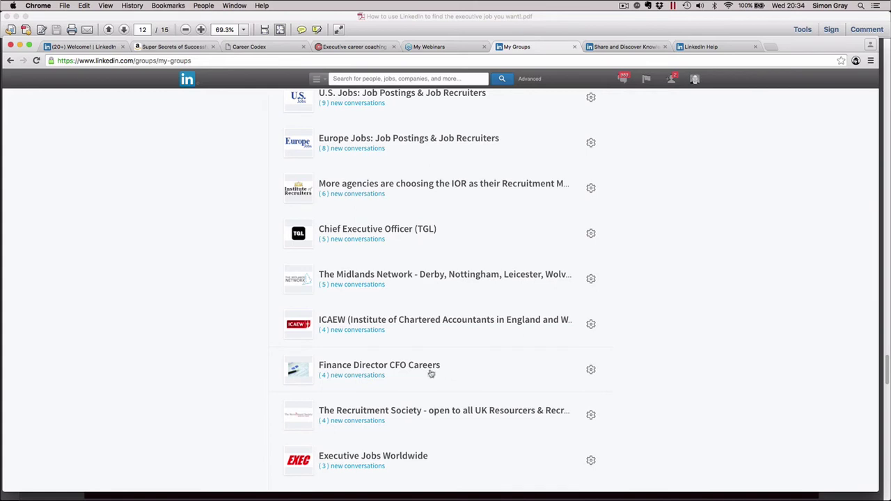
Open the Finance Director CFO Careers group and its 19,471-member list
left_click(416, 368)
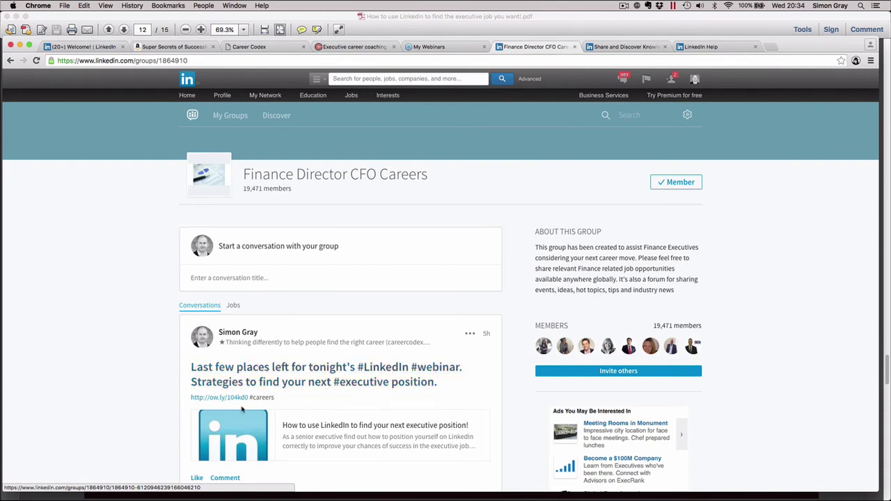
scroll(363, 411, "down", 3)
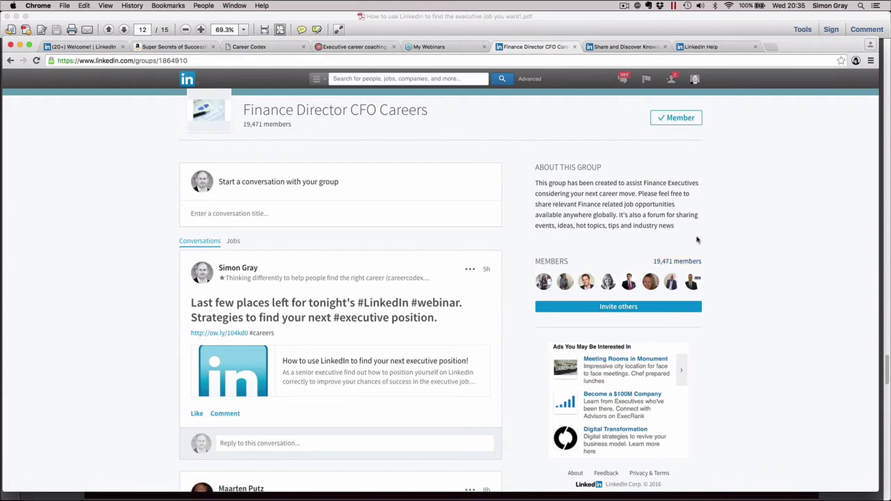
left_click(683, 263)
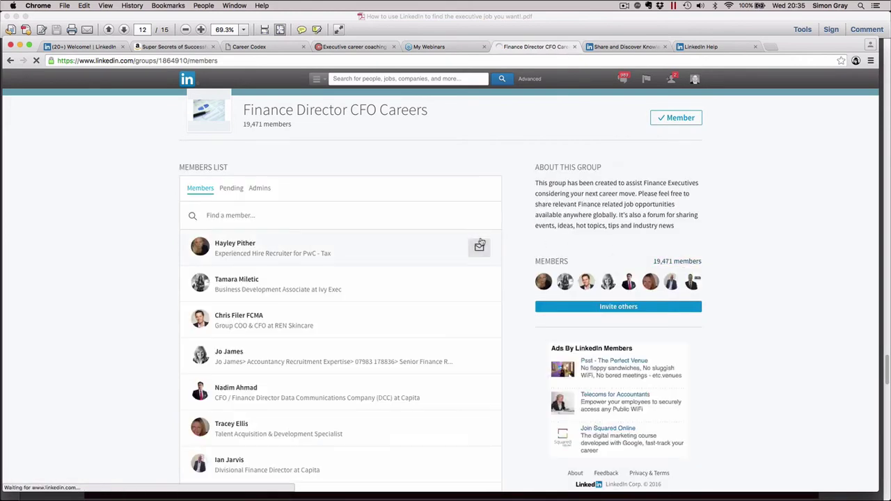
Filter the group's Members List to its three admins, including the owner
left_click(264, 191)
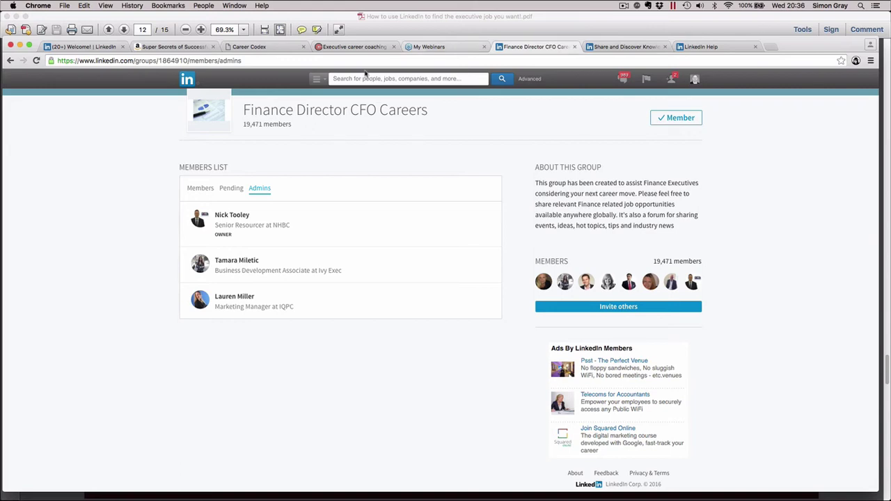
mouse_move(327, 82)
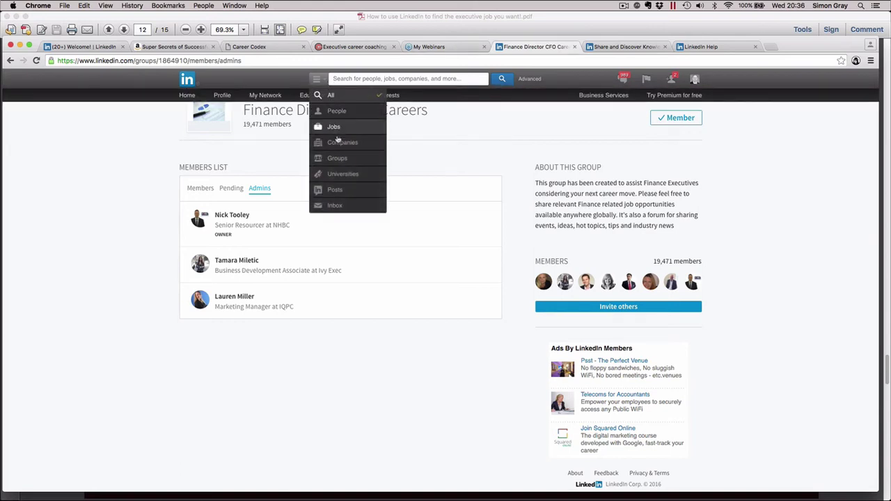
Search Groups for 'aerospace' and view the 1,179 results led by Defense & Aerospace
left_click(340, 157)
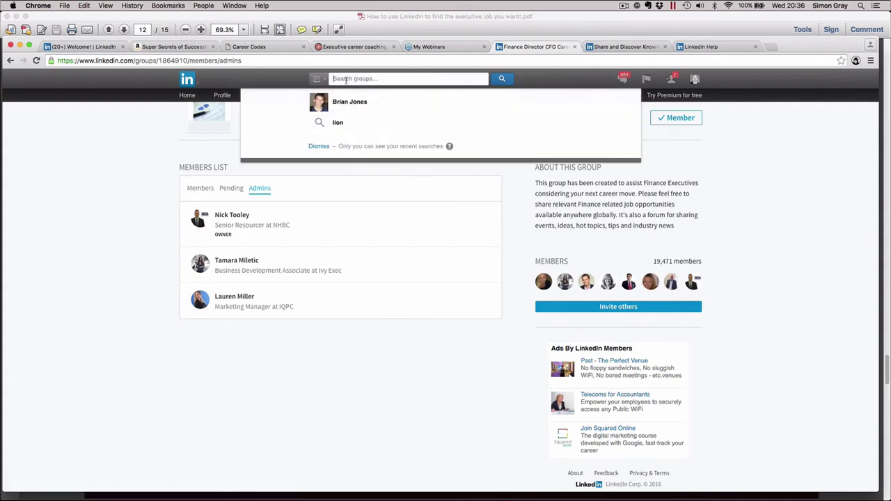
type("aerospa")
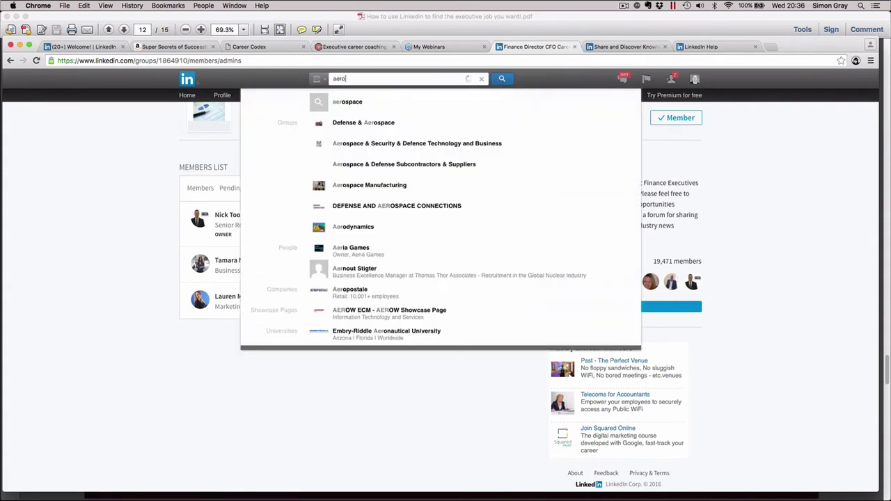
type("ce")
key("Return")
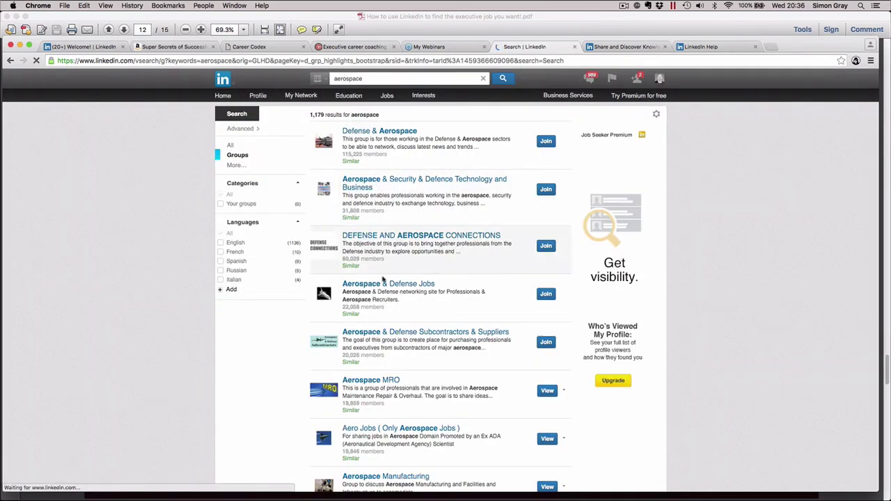
scroll(392, 400, "down", 5)
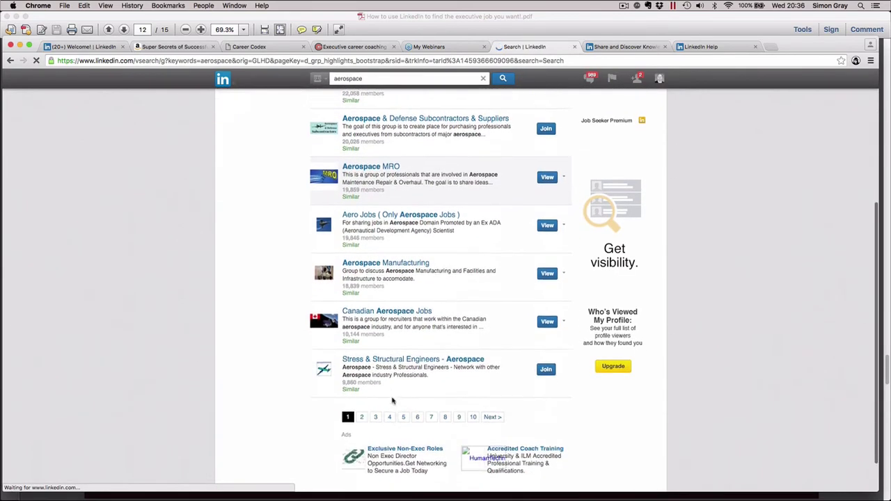
scroll(393, 402, "up", 5)
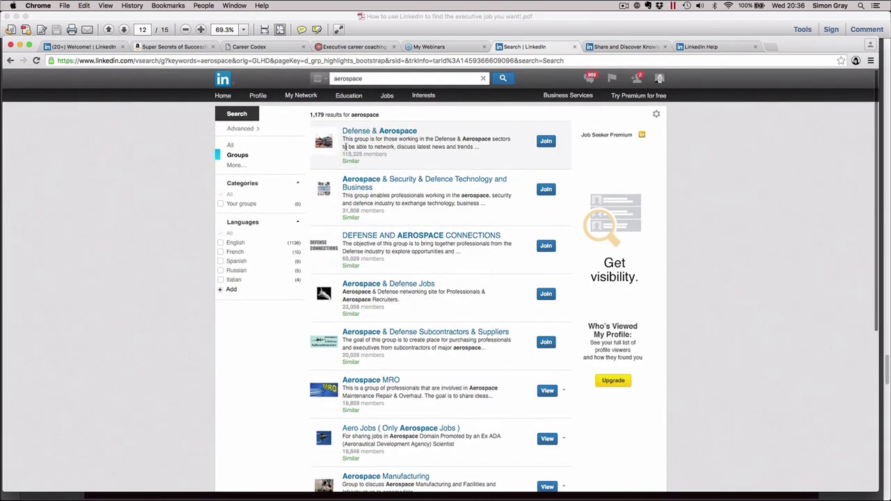
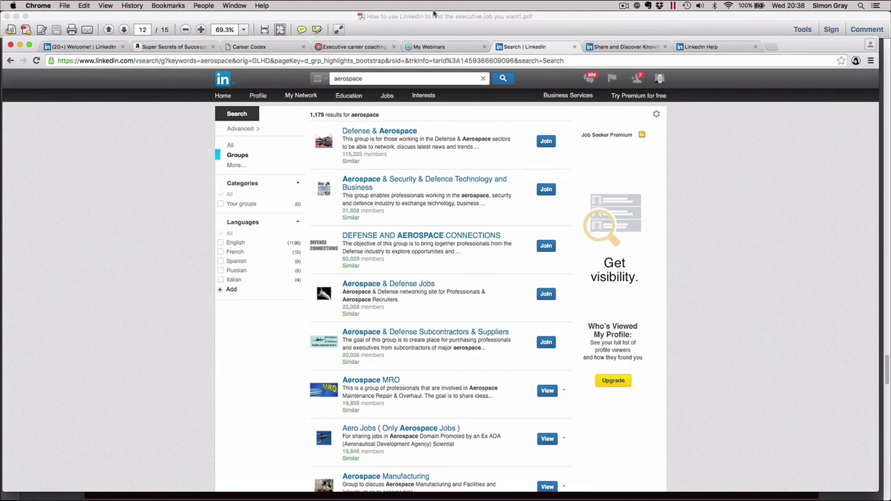
Minimize the LinkedIn browser window and advance the PDF to slide 13, 'Action is everything…'
left_click(16, 15)
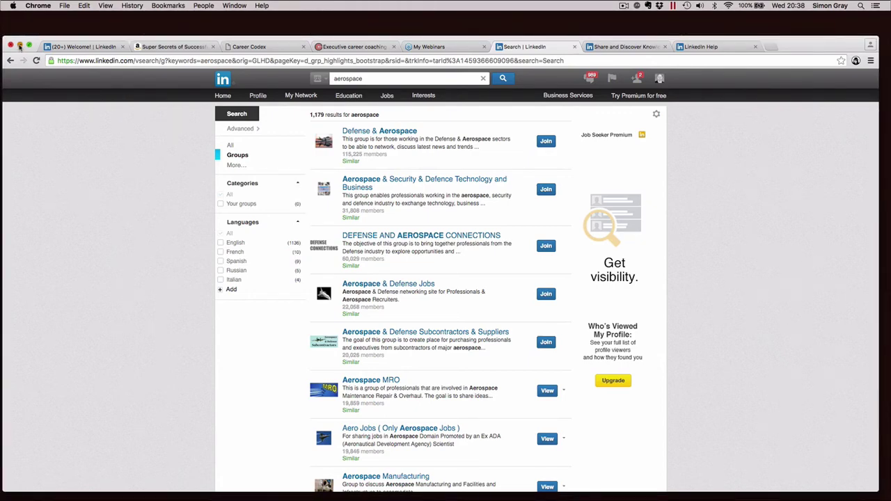
left_click(19, 45)
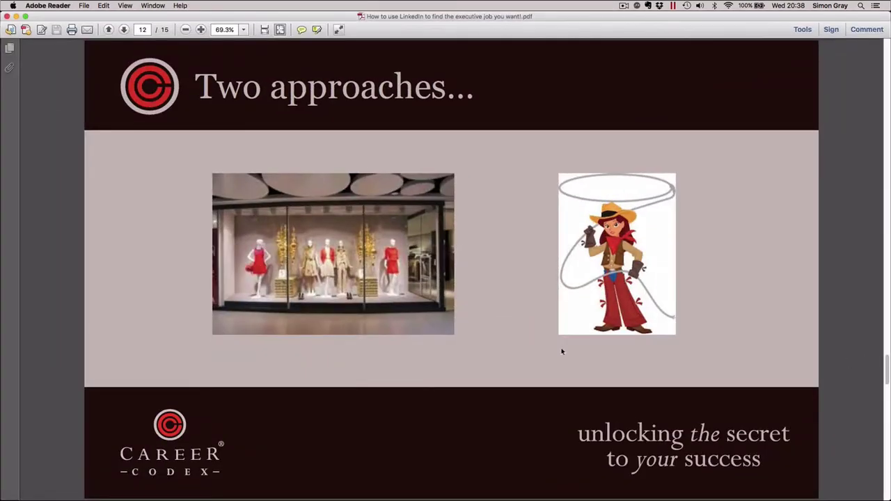
key("Right")
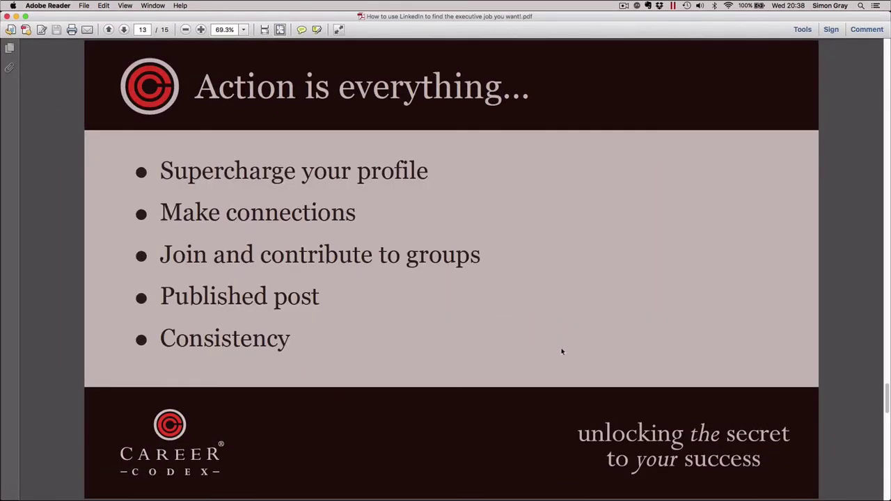